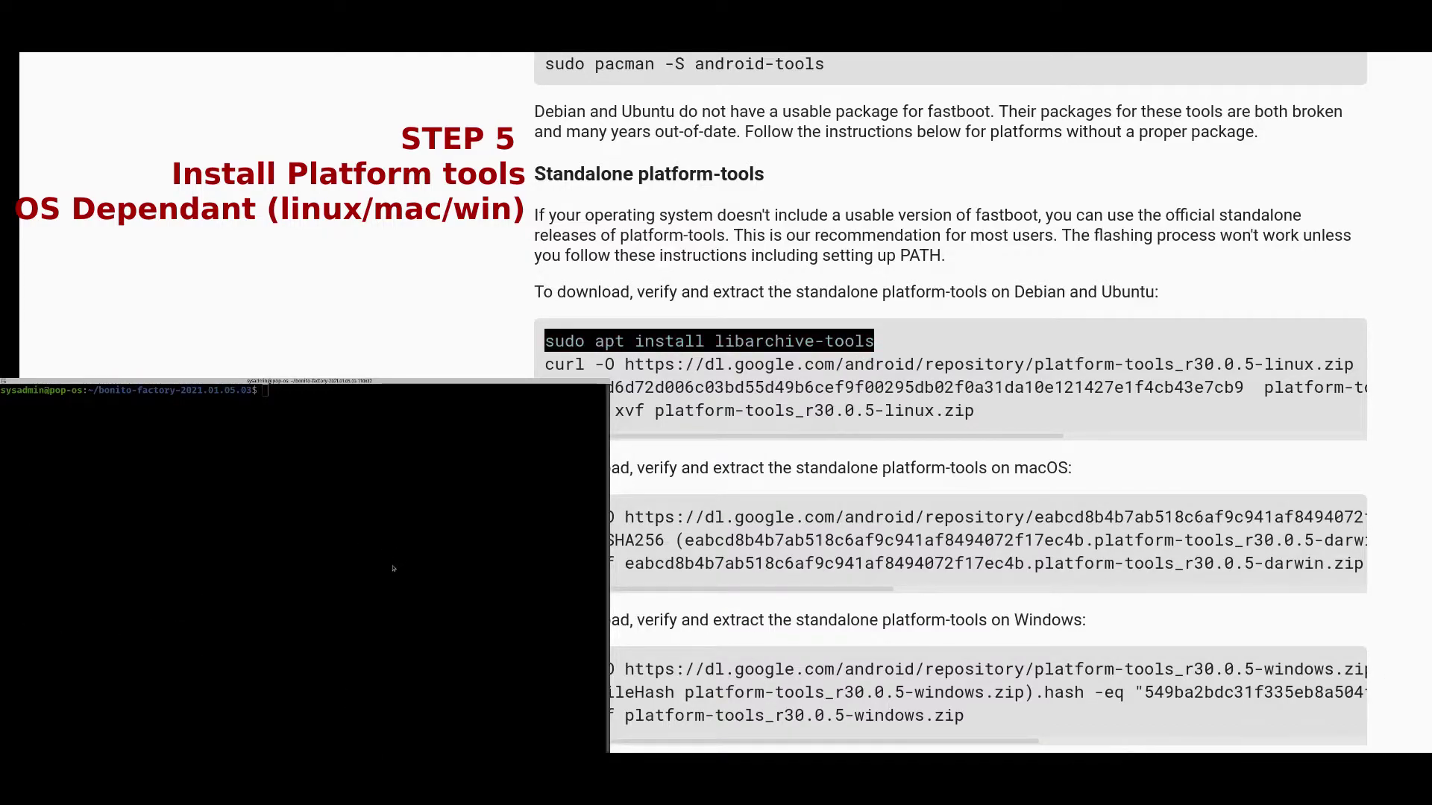
# Step: Install libarchive-tools with sudo apt install, confirming it is already the newest version
pyautogui.middleClick(319, 508)
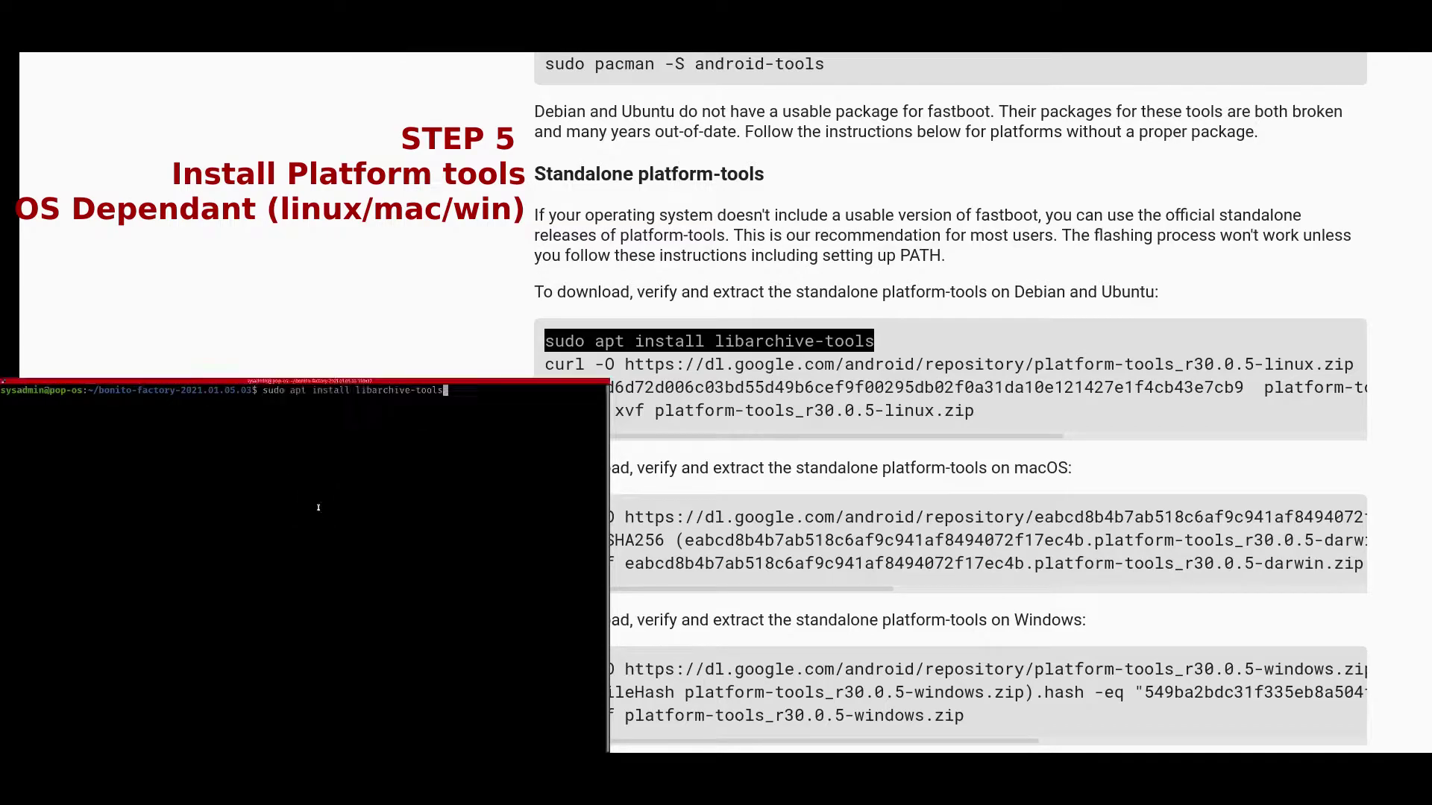
pyautogui.press('Return')
pyautogui.press('Return')
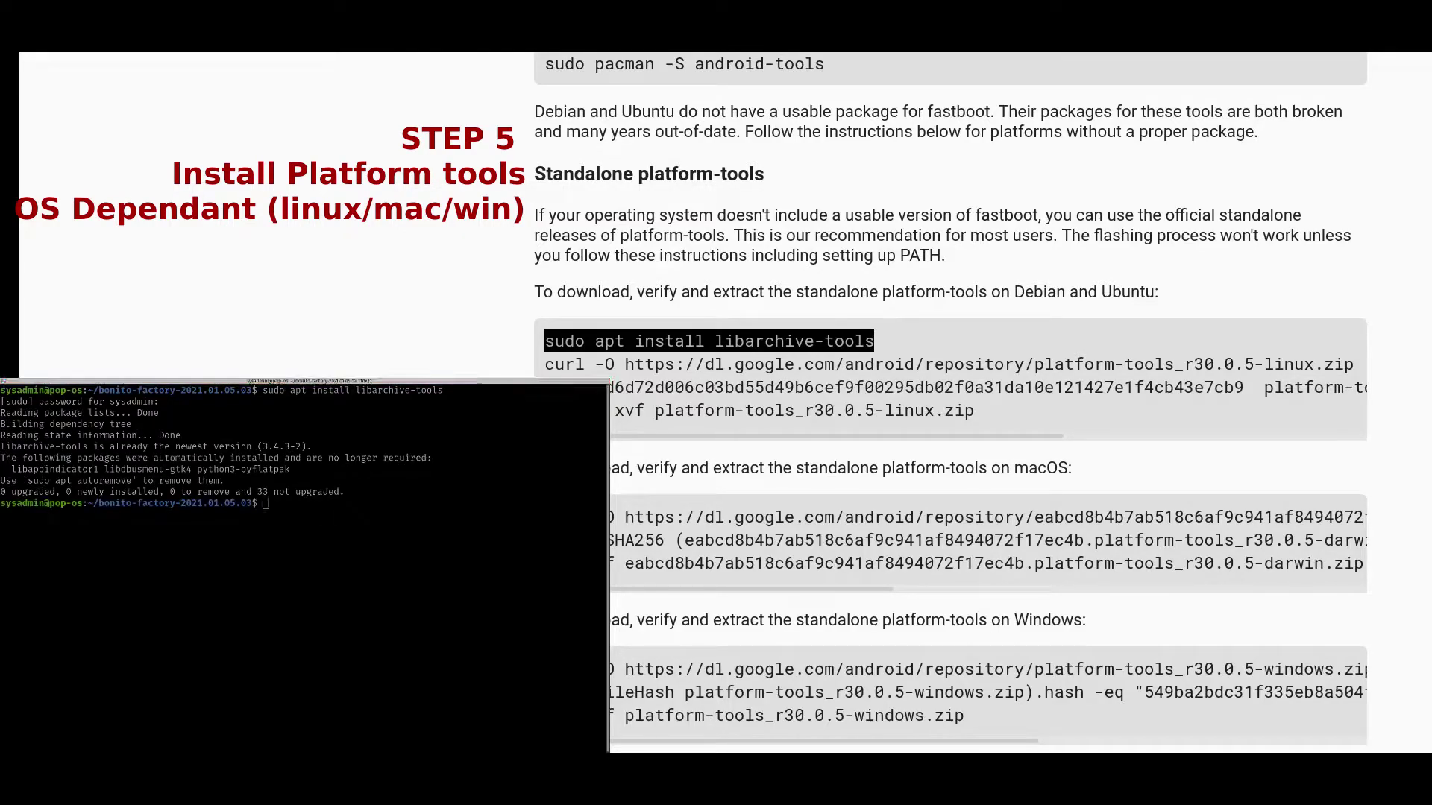
pyautogui.click(256, 414)
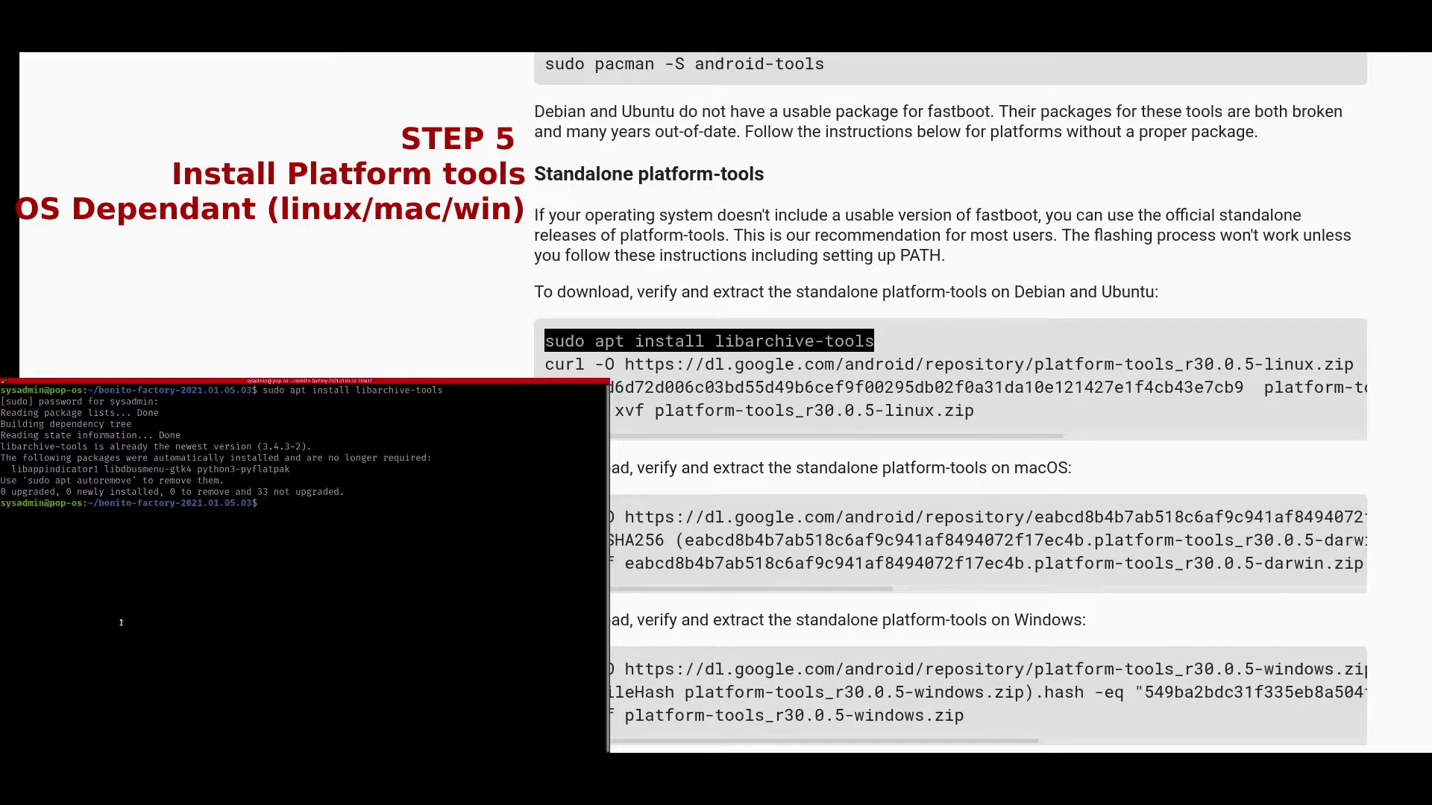
pyautogui.scroll(-1, 947, 403)
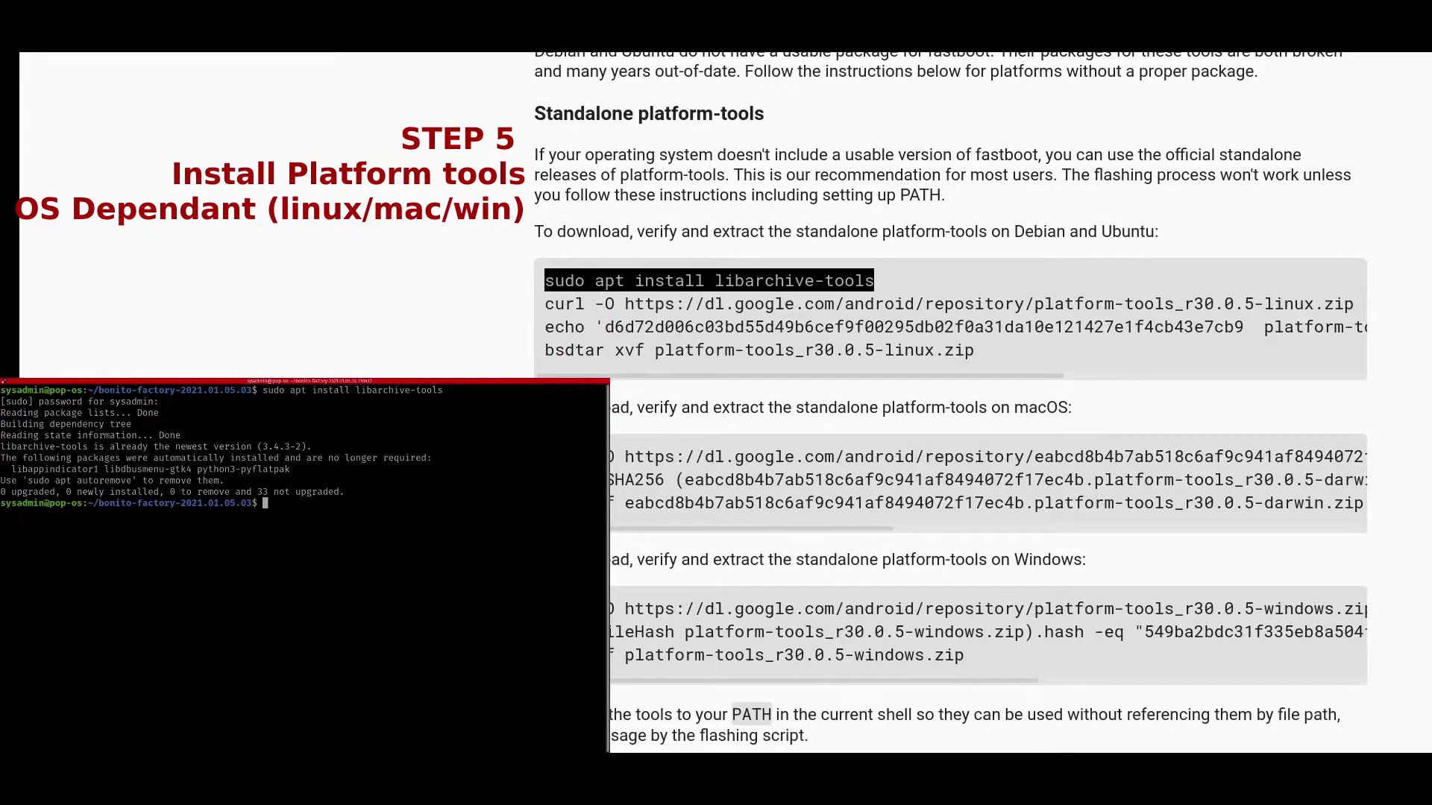
# Step: Add platform-tools to PATH so fastboot reports version 30.0.5-6877874
pyautogui.hotkey('alt', 'Tab')
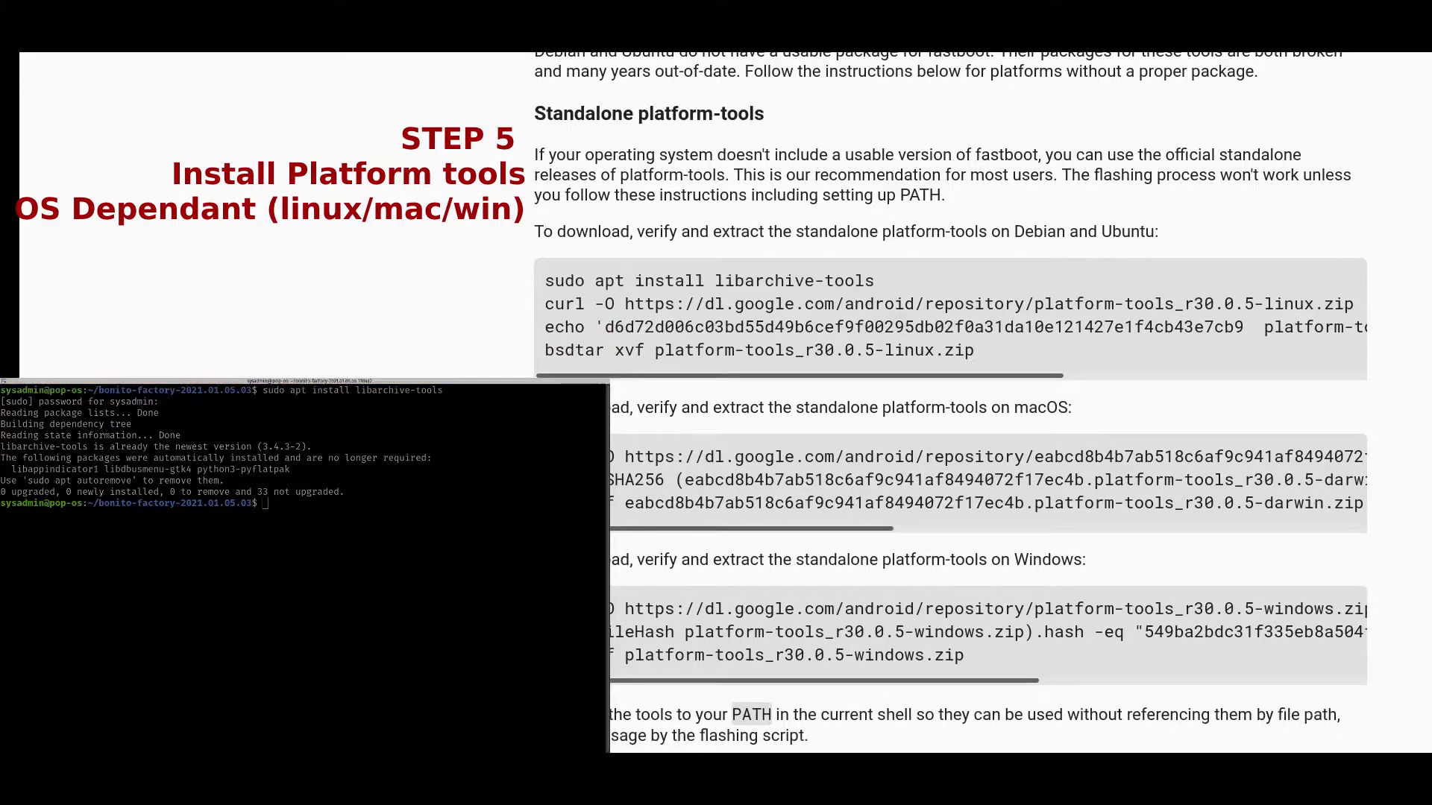
pyautogui.click(217, 595)
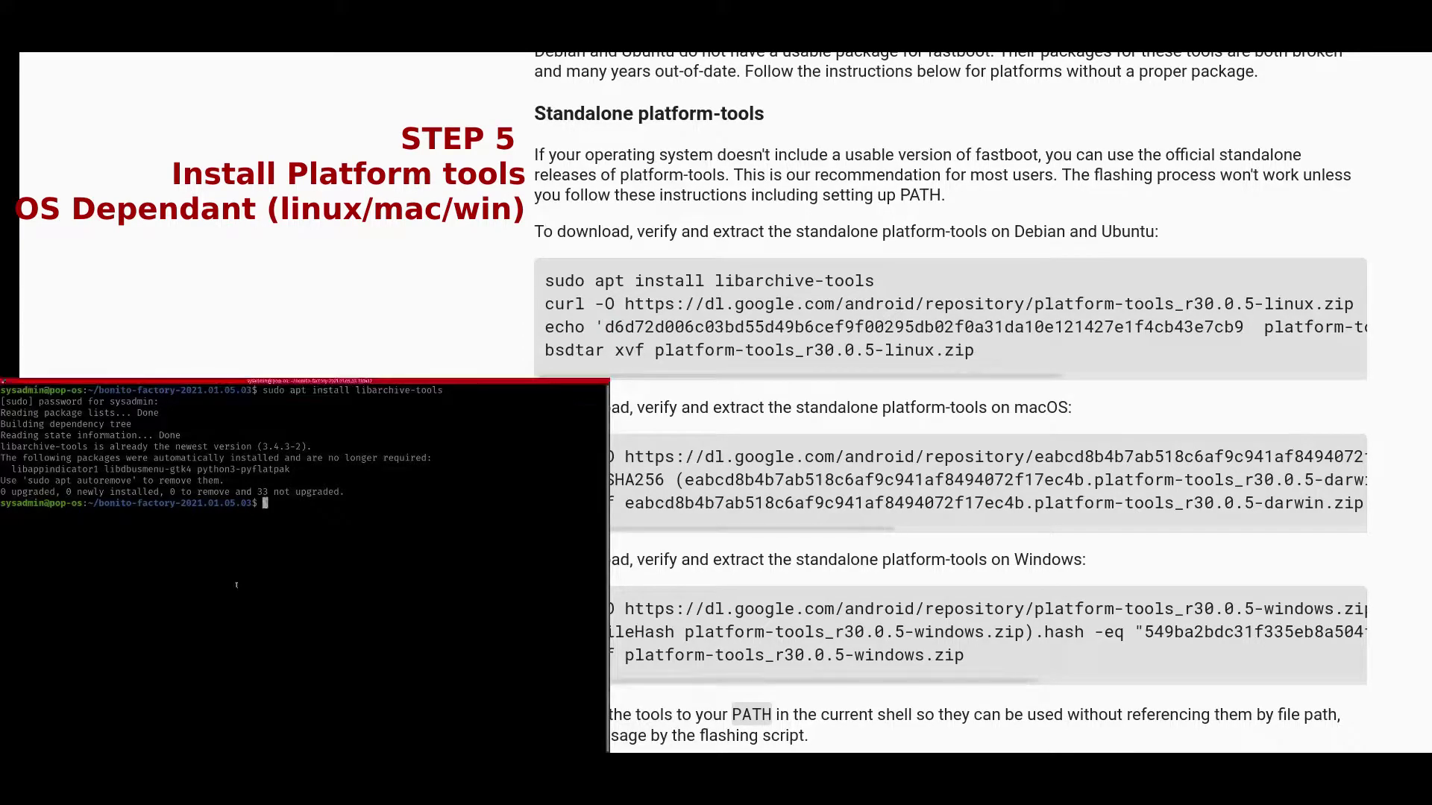
pyautogui.write('export PATH="$PWD/platform-tools:$PATH"')
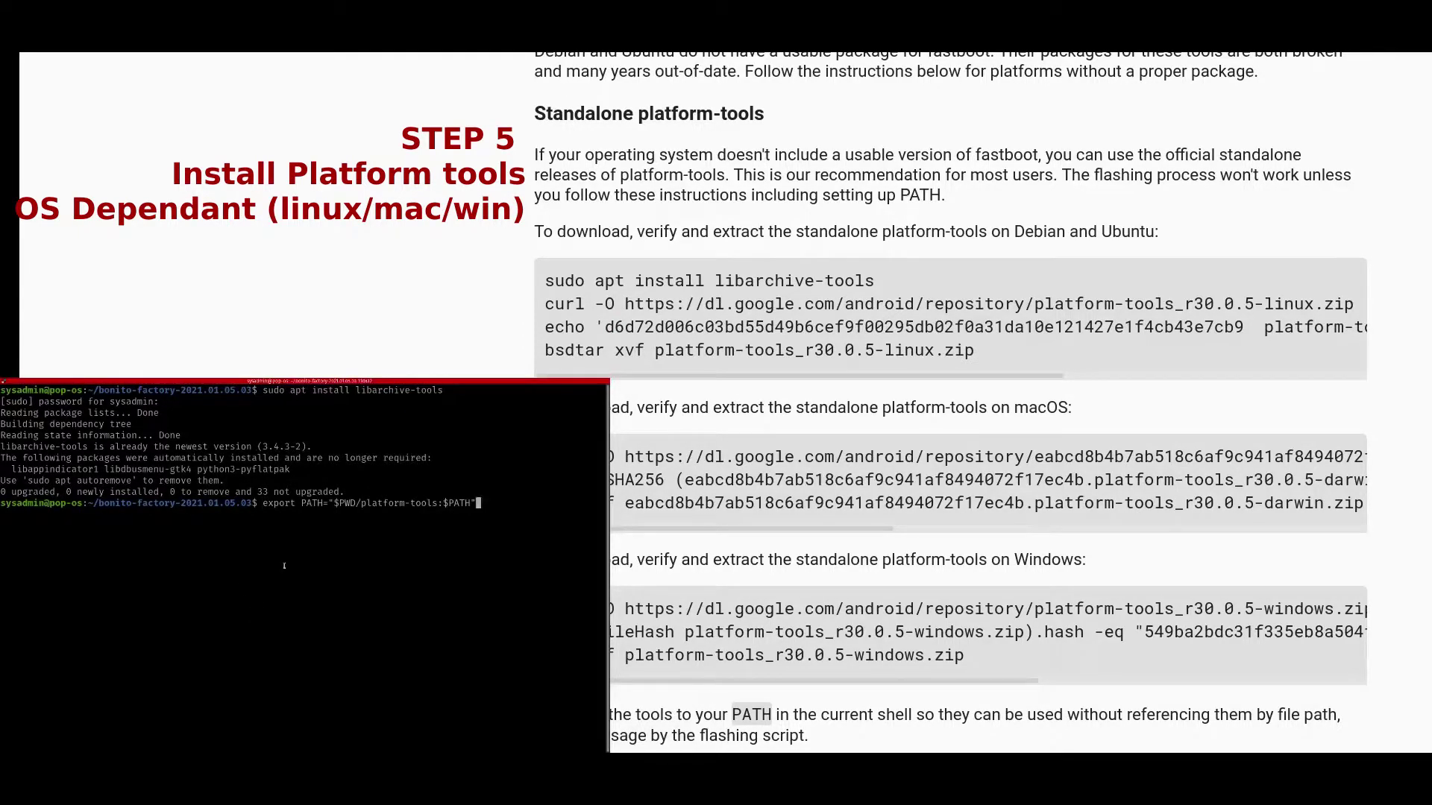
pyautogui.press('Return')
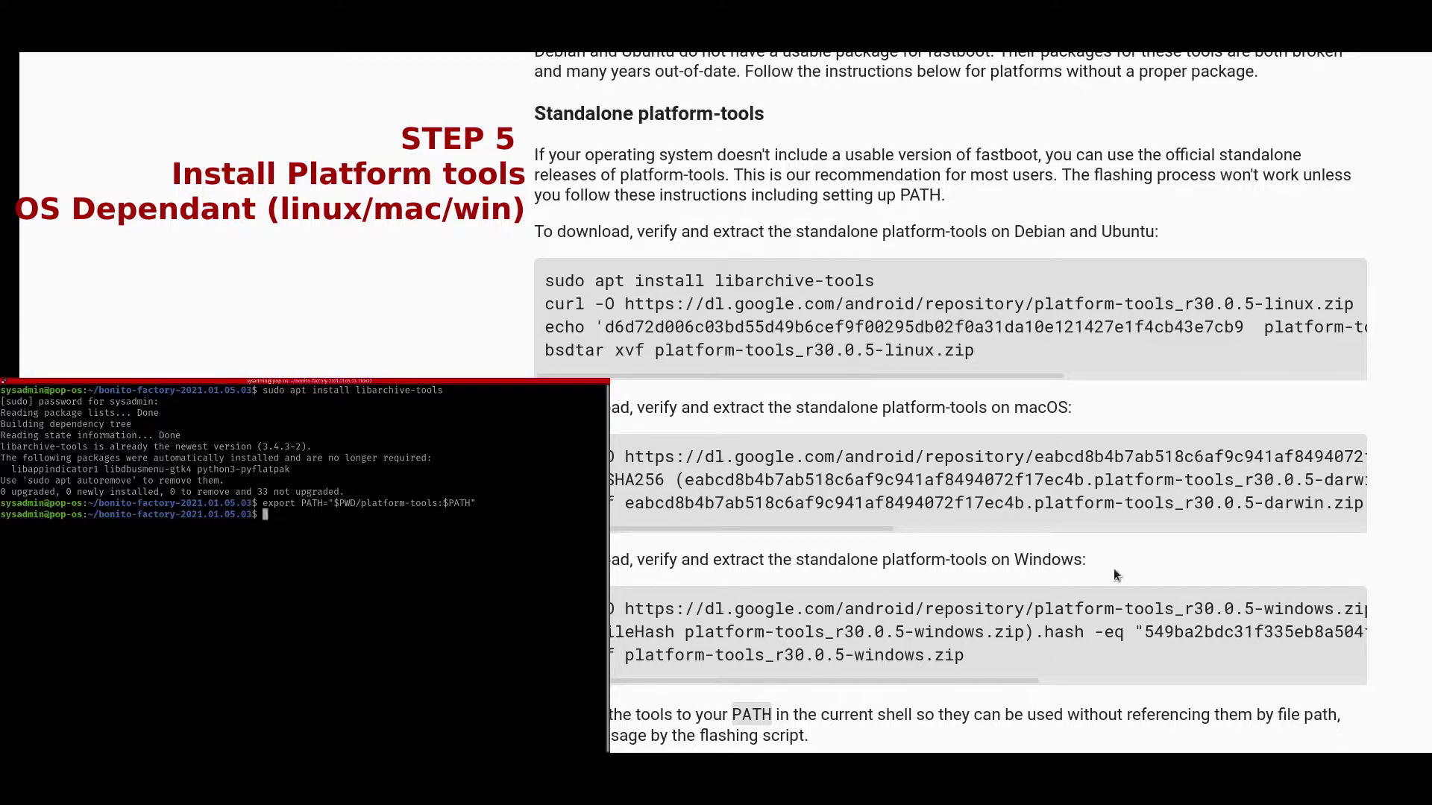
pyautogui.scroll(-3, 1117, 575)
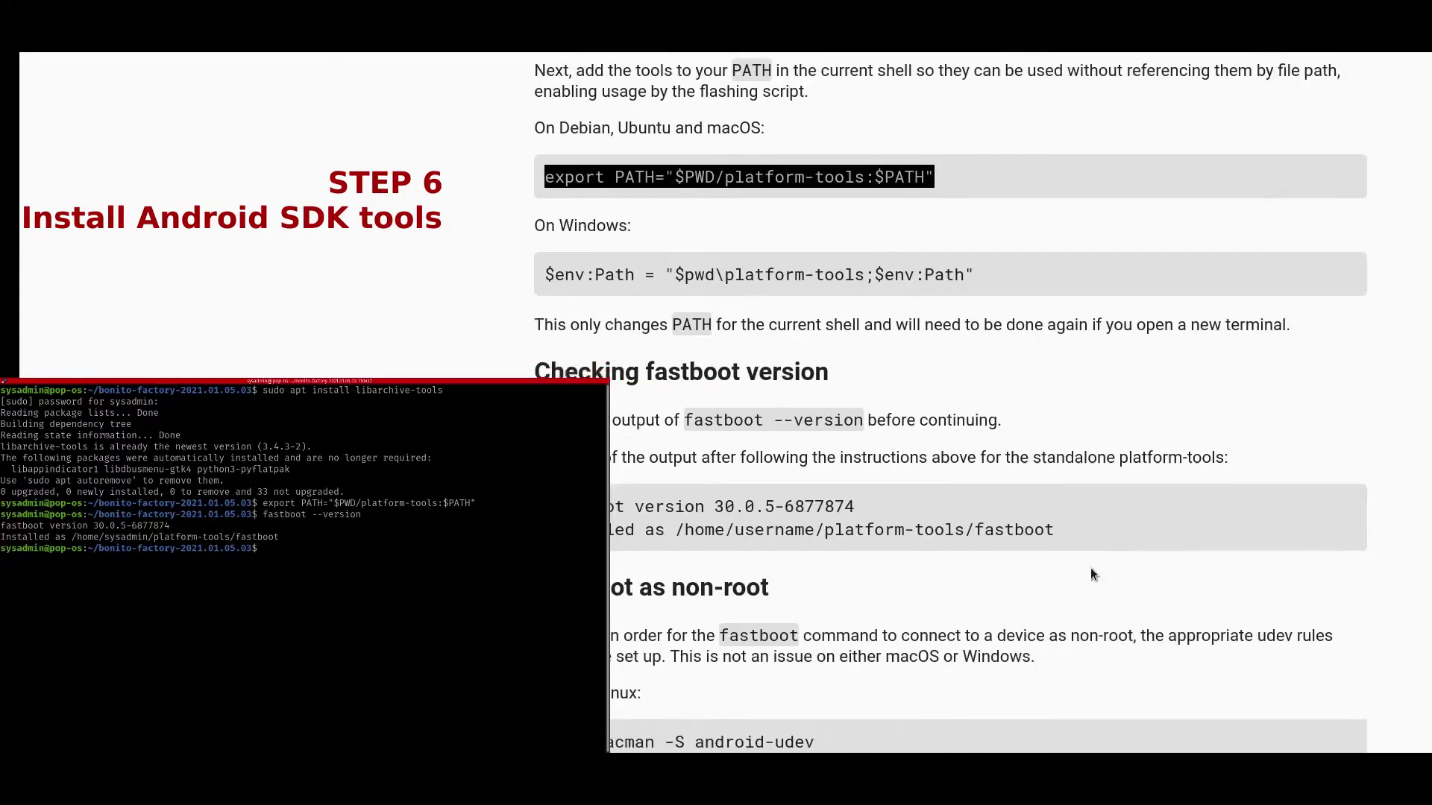
pyautogui.scroll(-2, 1090, 567)
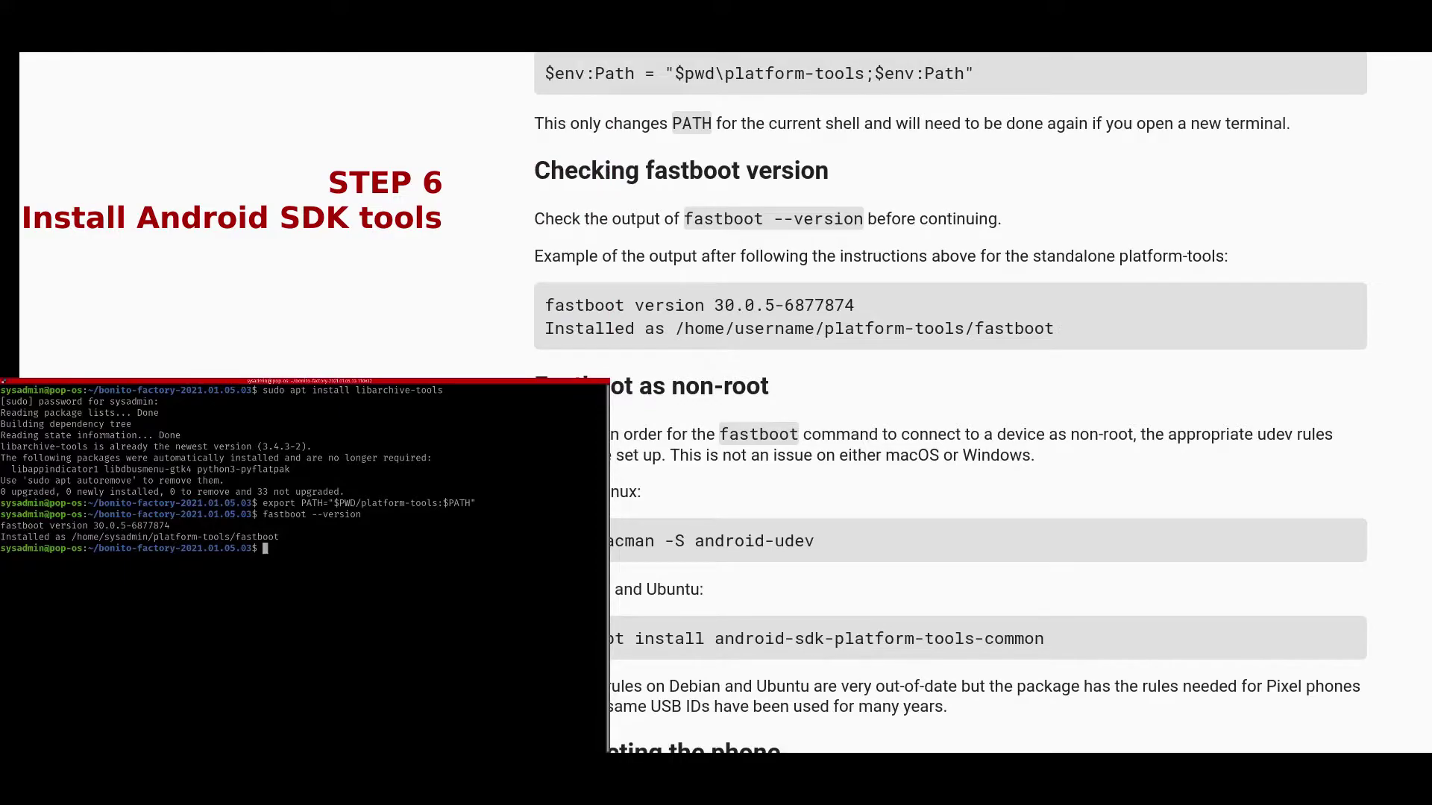
# Step: Install android-sdk-platform-tools-common via apt, which reports already newest (27.0.0-12)
pyautogui.moveTo(613, 639); pyautogui.dragTo(1012, 636)
pyautogui.click(255, 663)
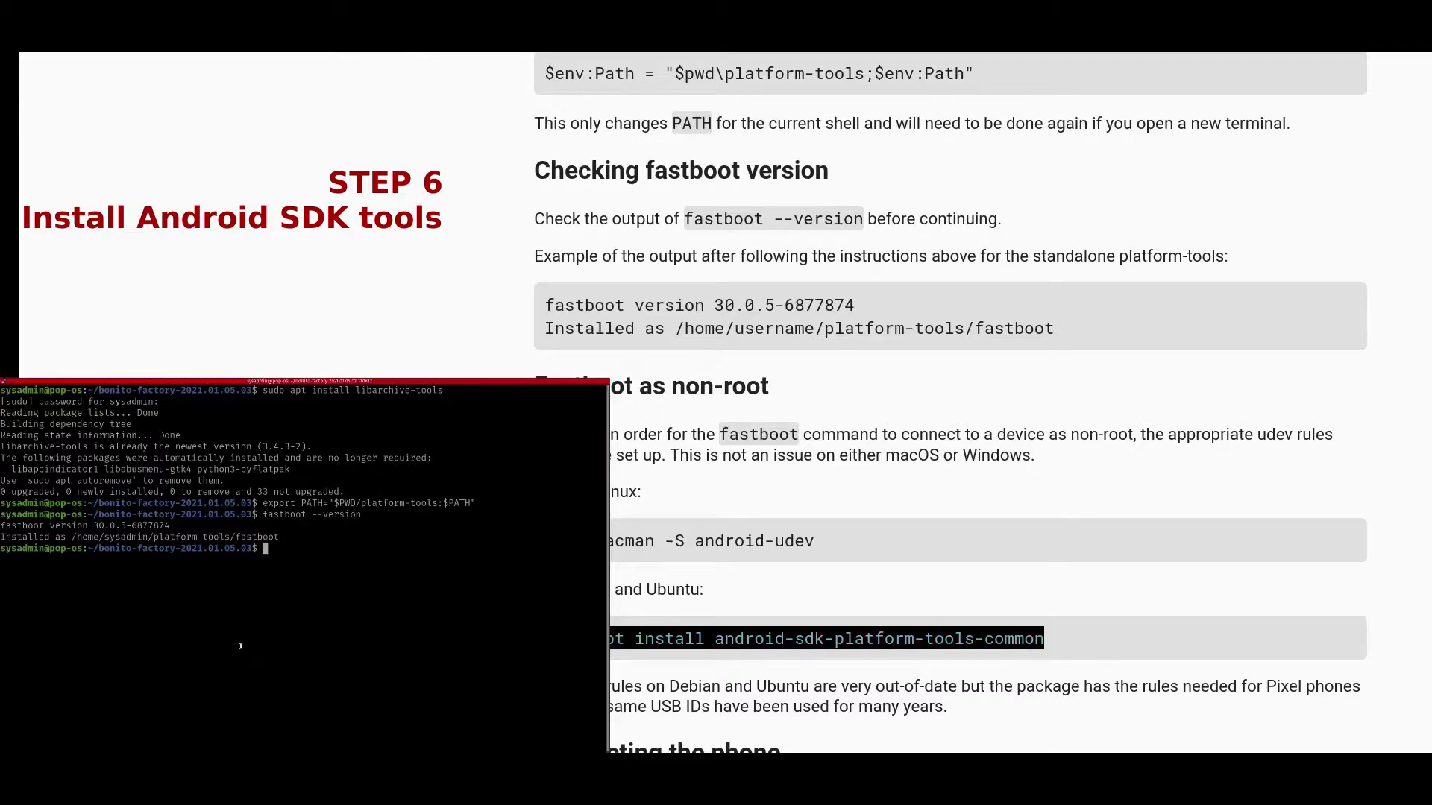
pyautogui.write('sudo apt install android-sdk-platform-tools-common')
pyautogui.press('Return')
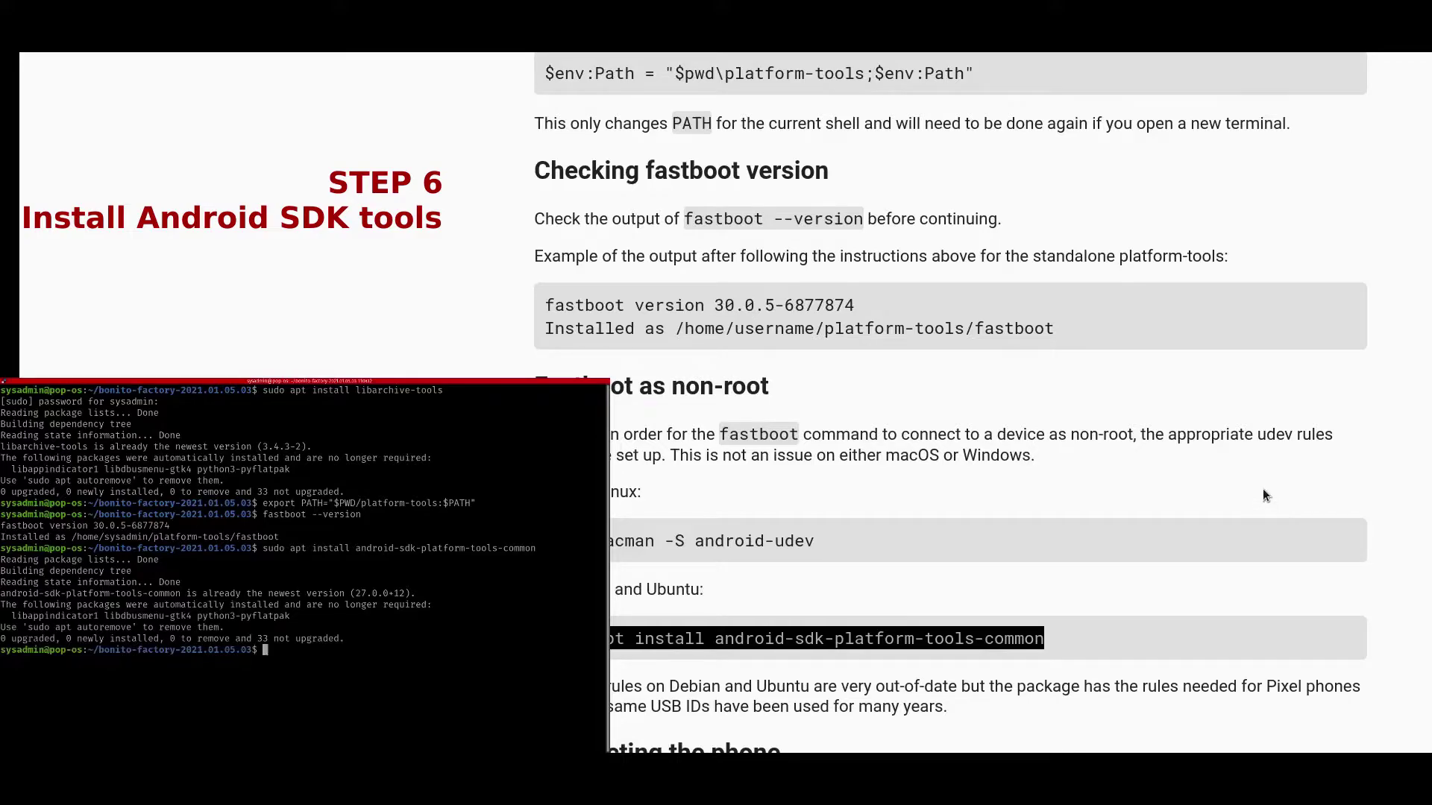
pyautogui.scroll(-3, 1263, 490)
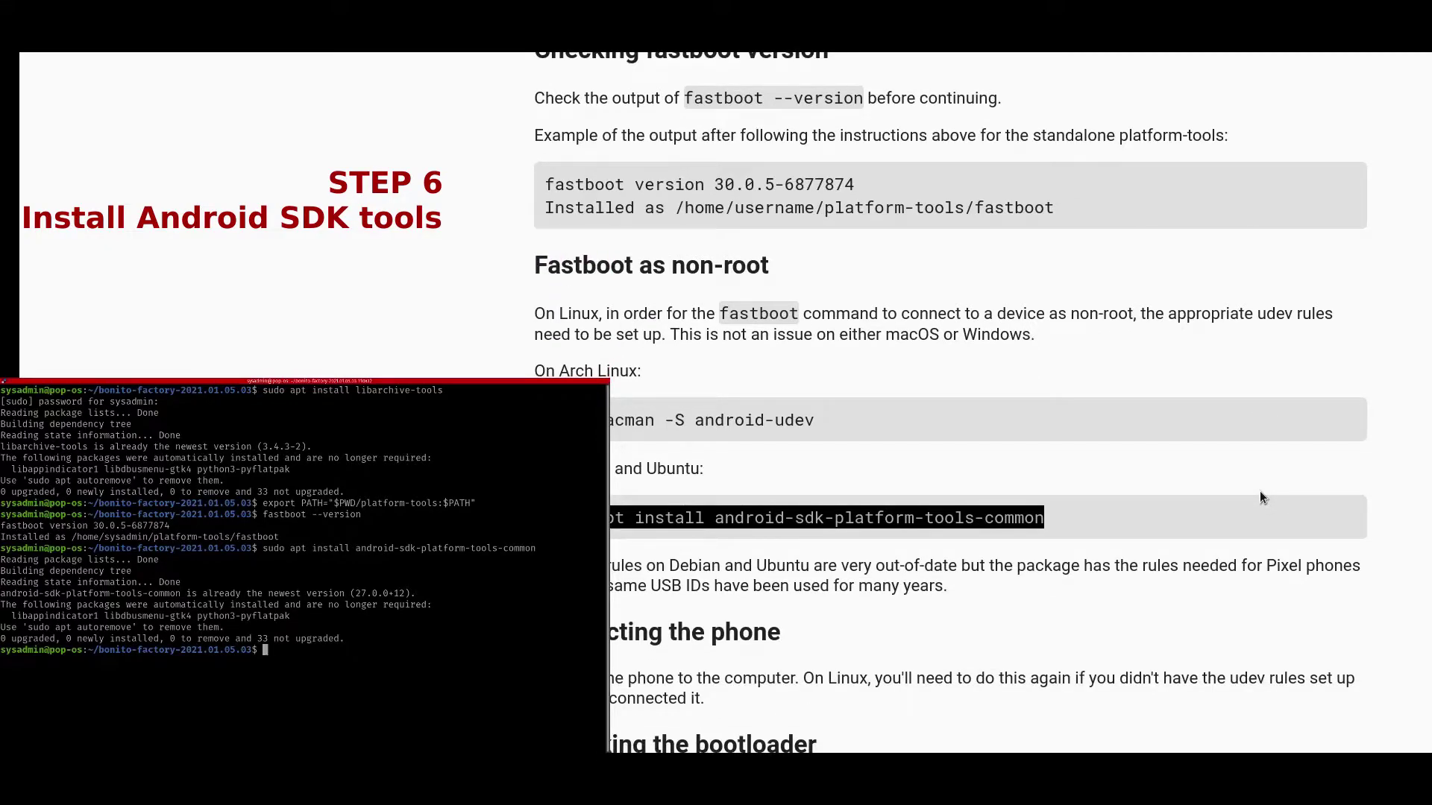
pyautogui.scroll(-2, 1260, 491)
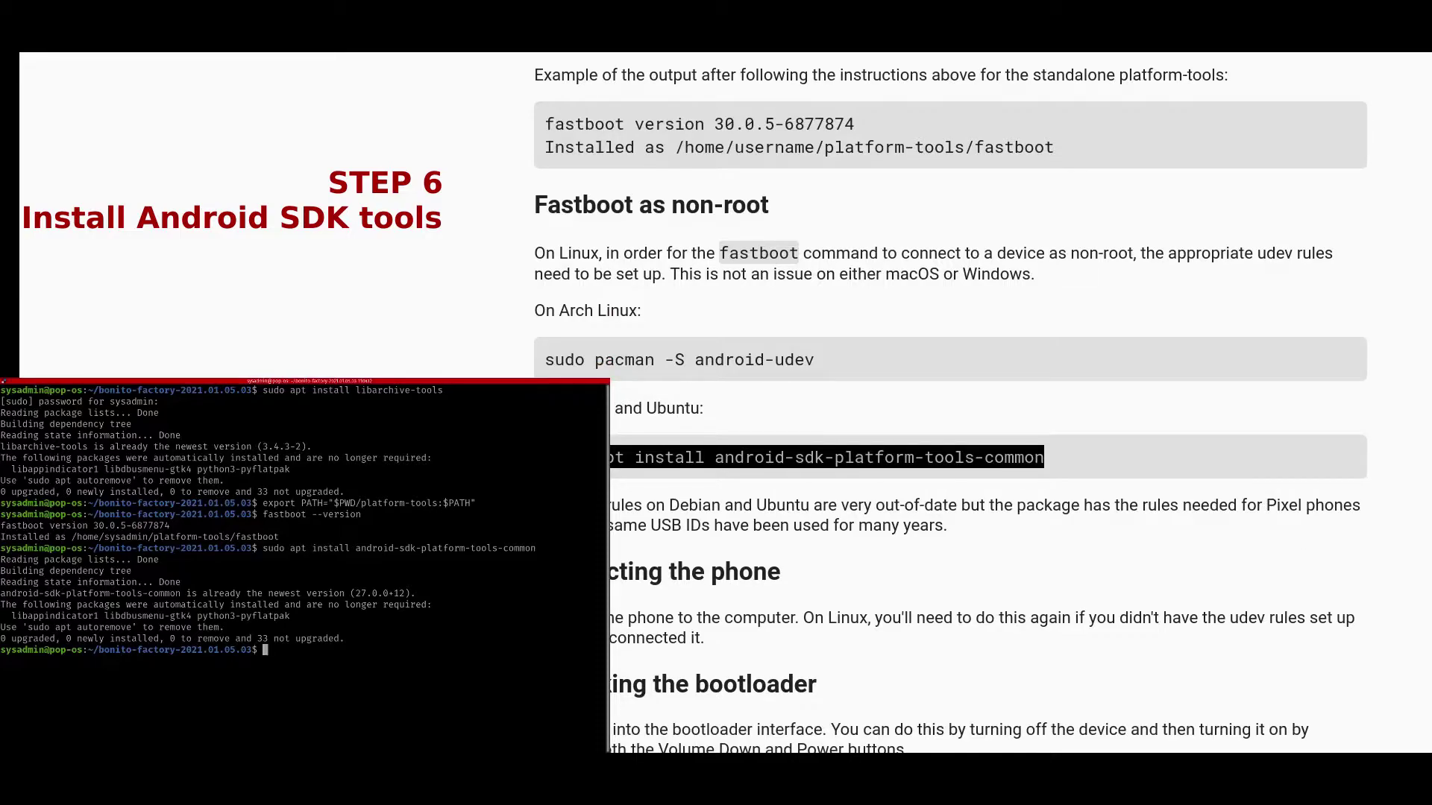
pyautogui.hotkey('alt', 'Tab')
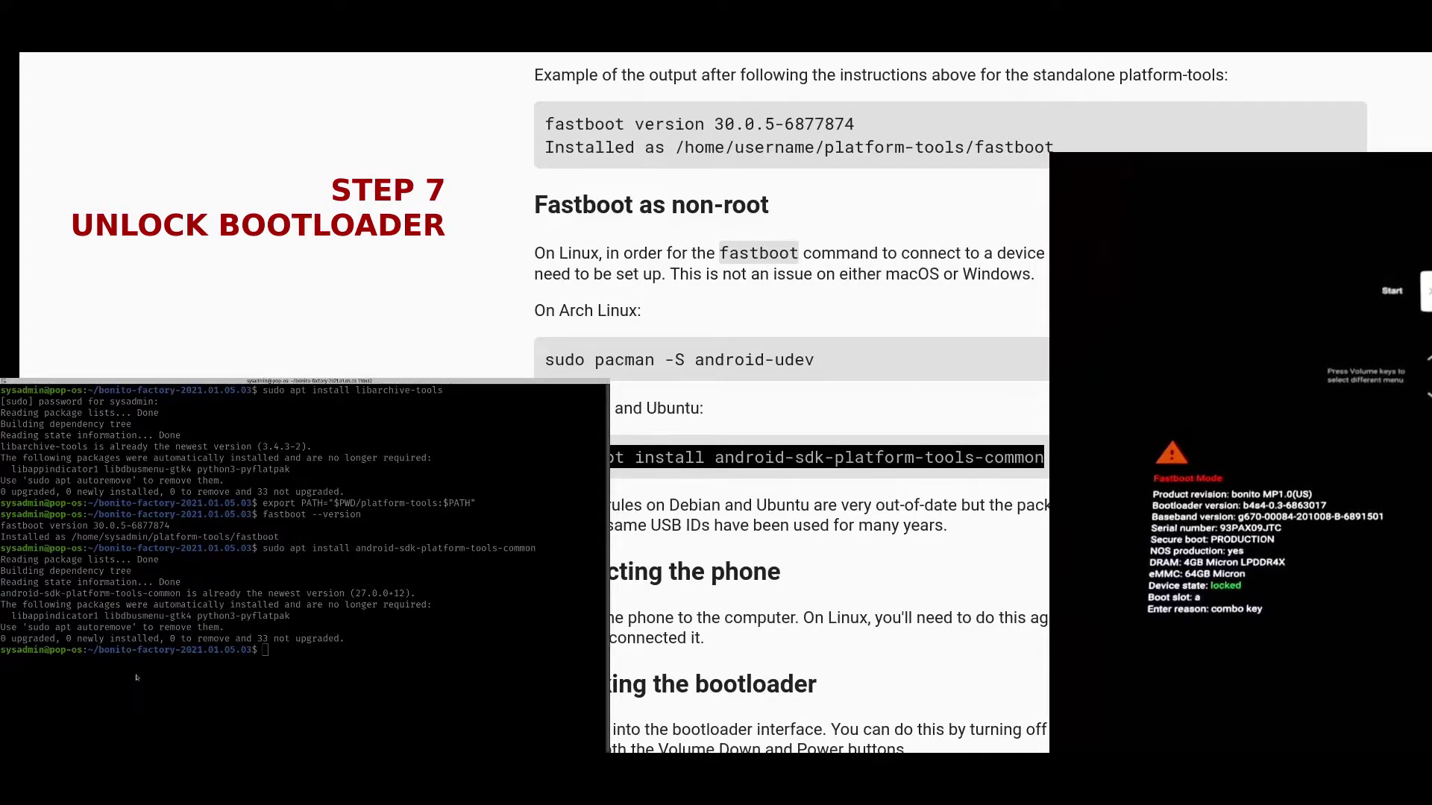
# Step: Run fastboot flashing unlock and confirm on the phone so it reports unlocked
pyautogui.click(122, 704)
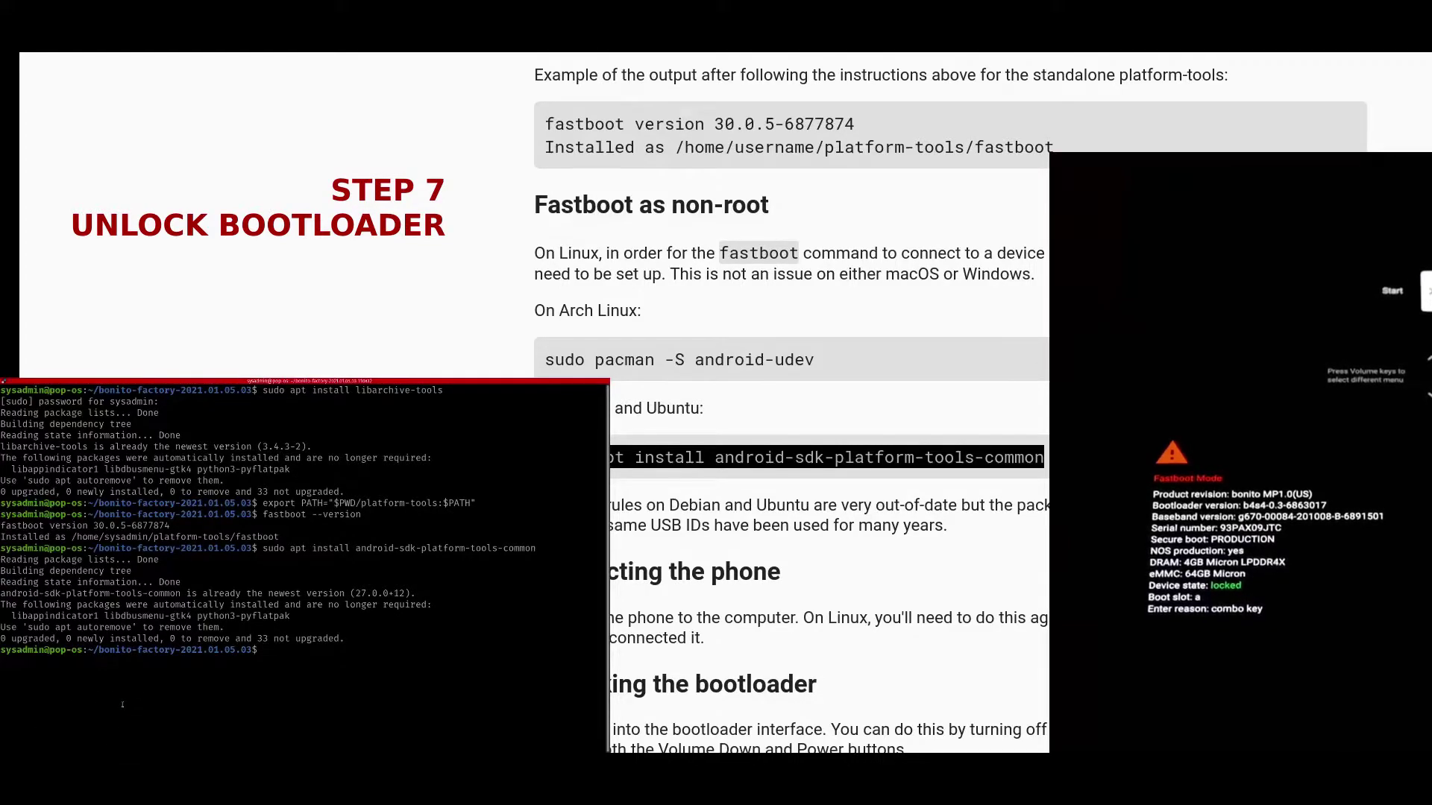
pyautogui.write('fastboot')
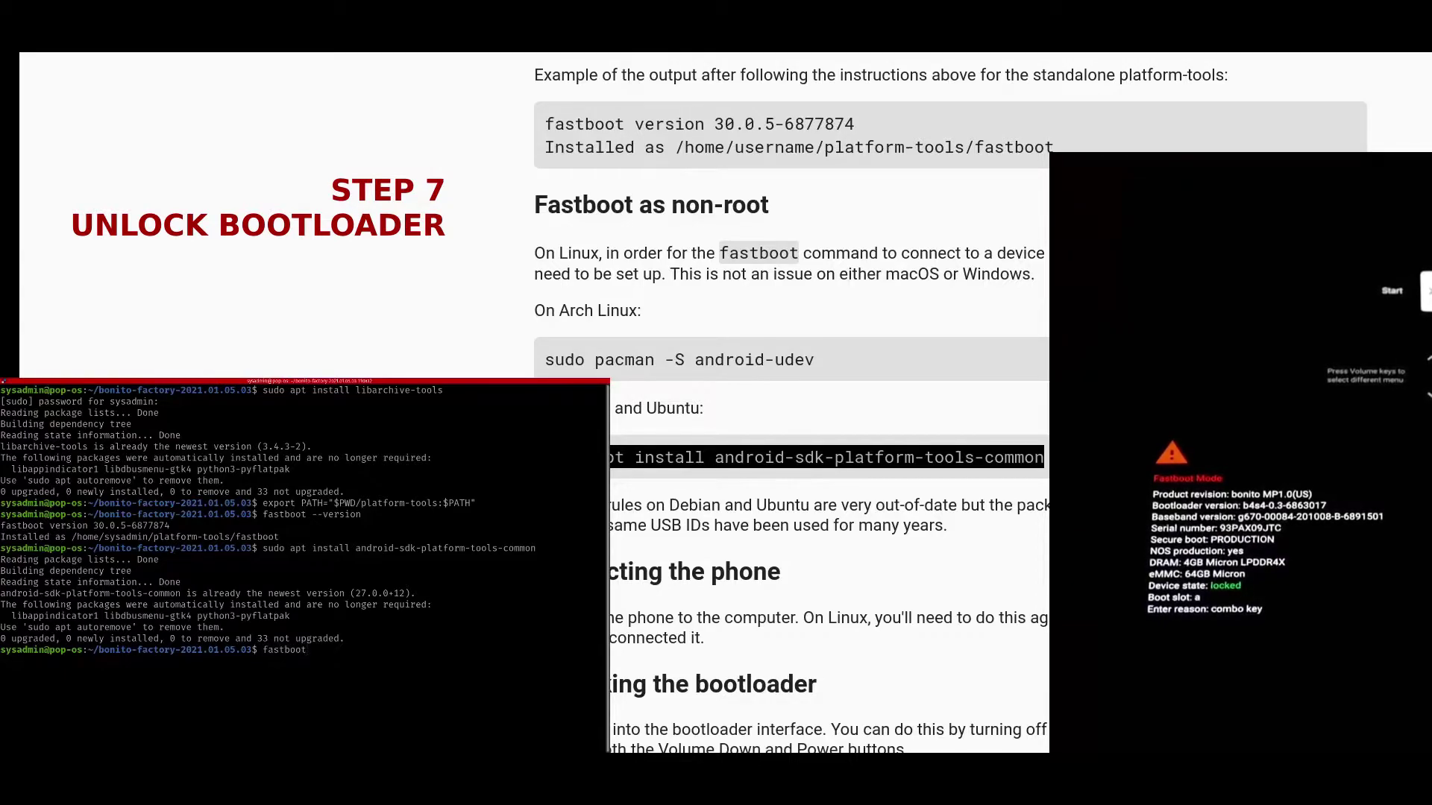
pyautogui.write(' flash-')
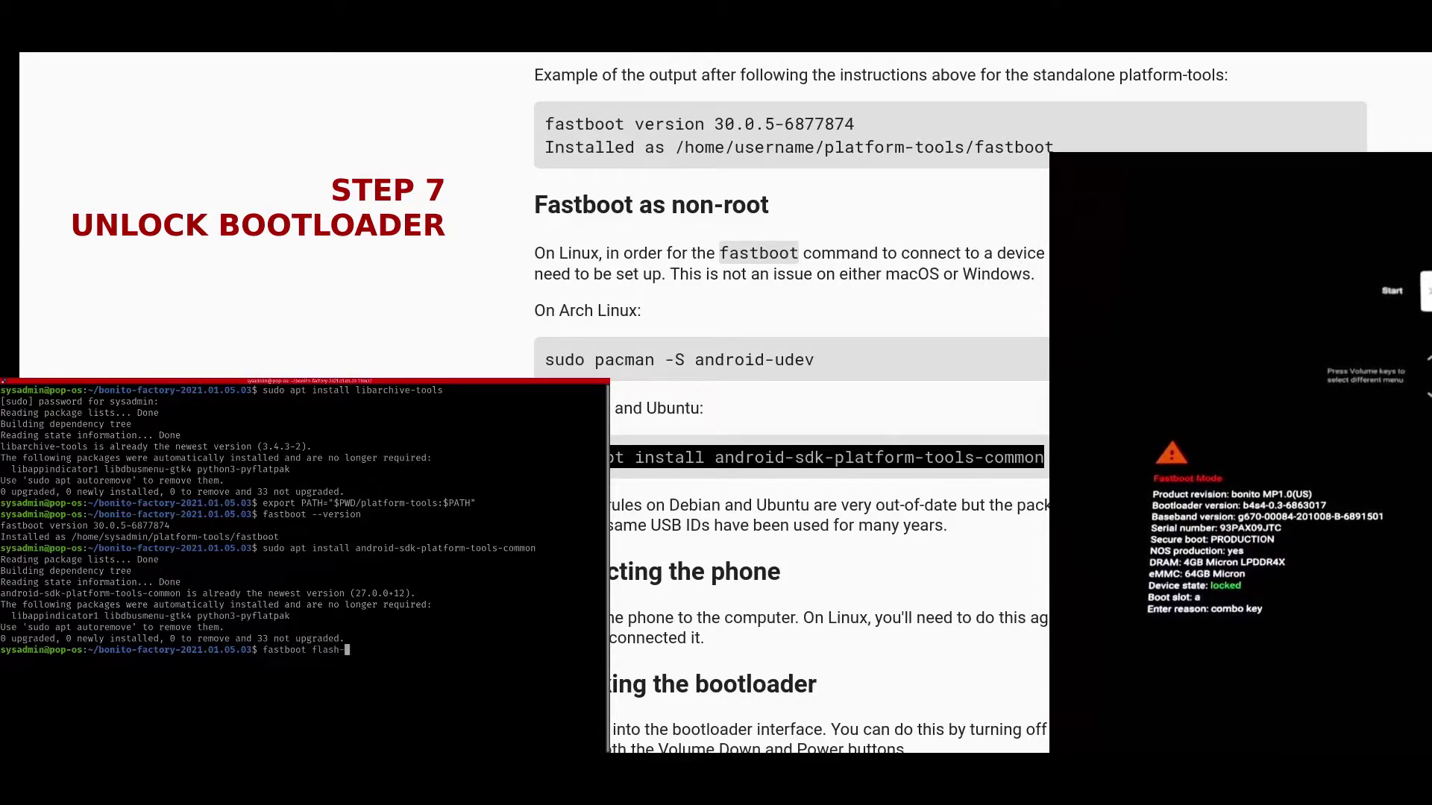
pyautogui.press('BackSpace')
pyautogui.write('ing')
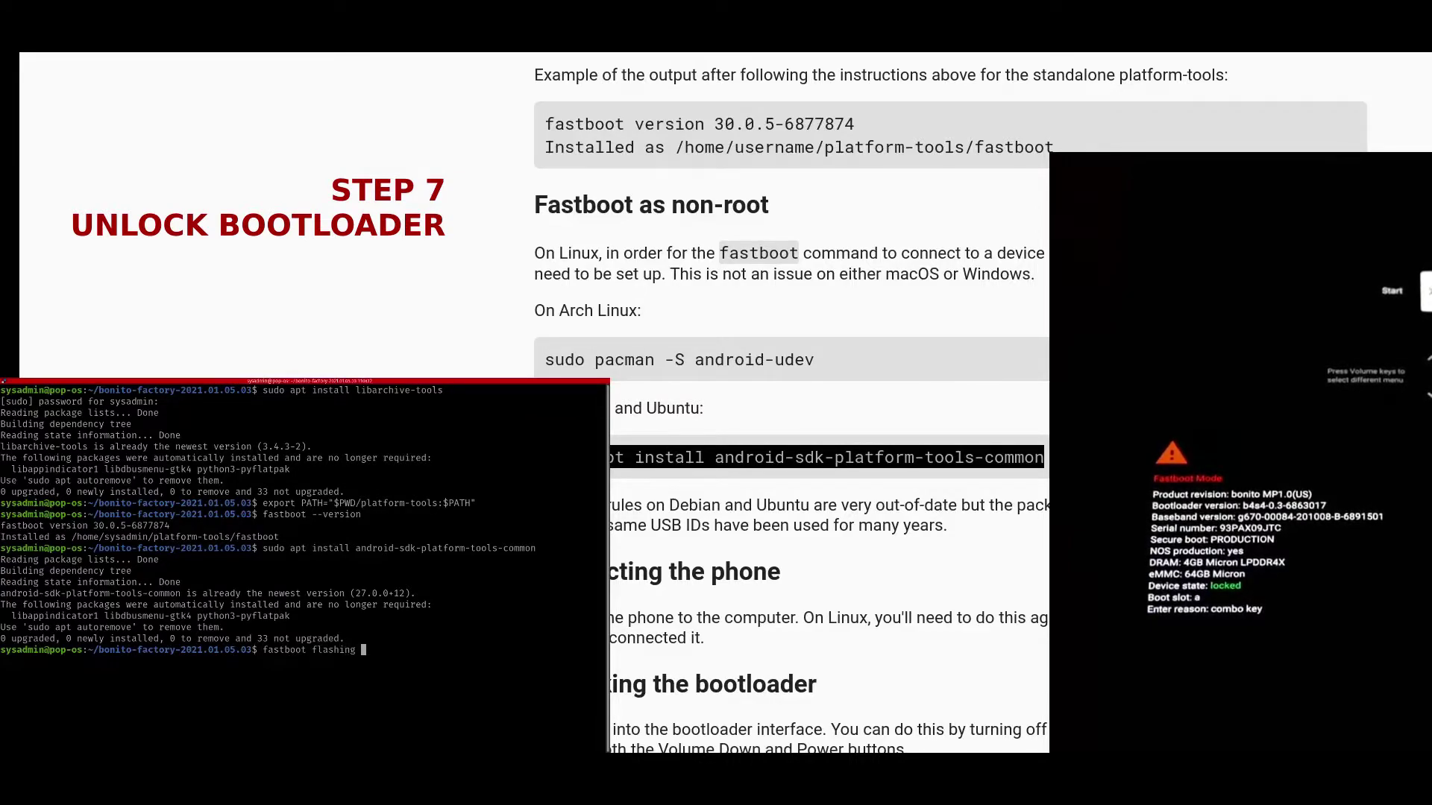
pyautogui.write(' unlock')
pyautogui.press('Return')
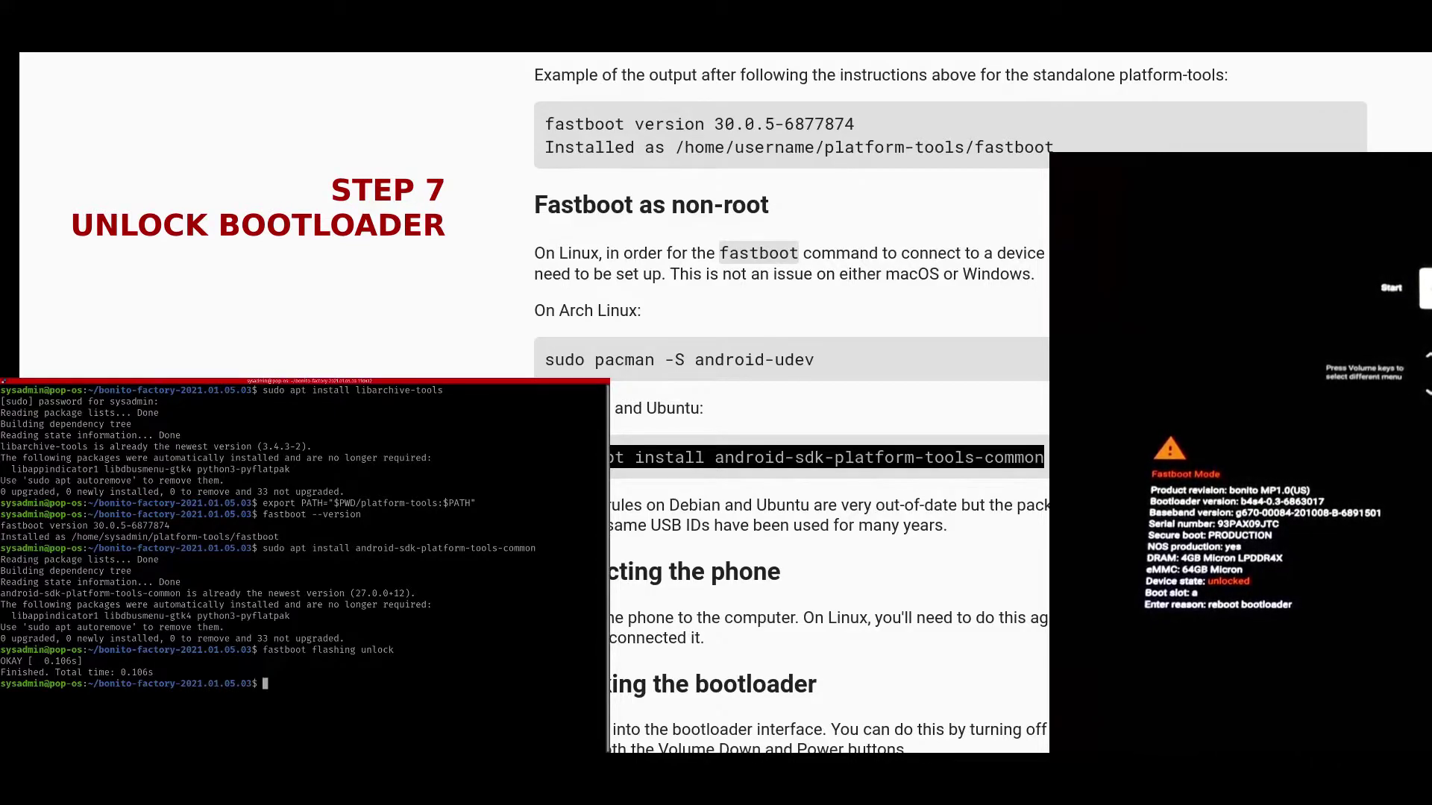
pyautogui.click(457, 749)
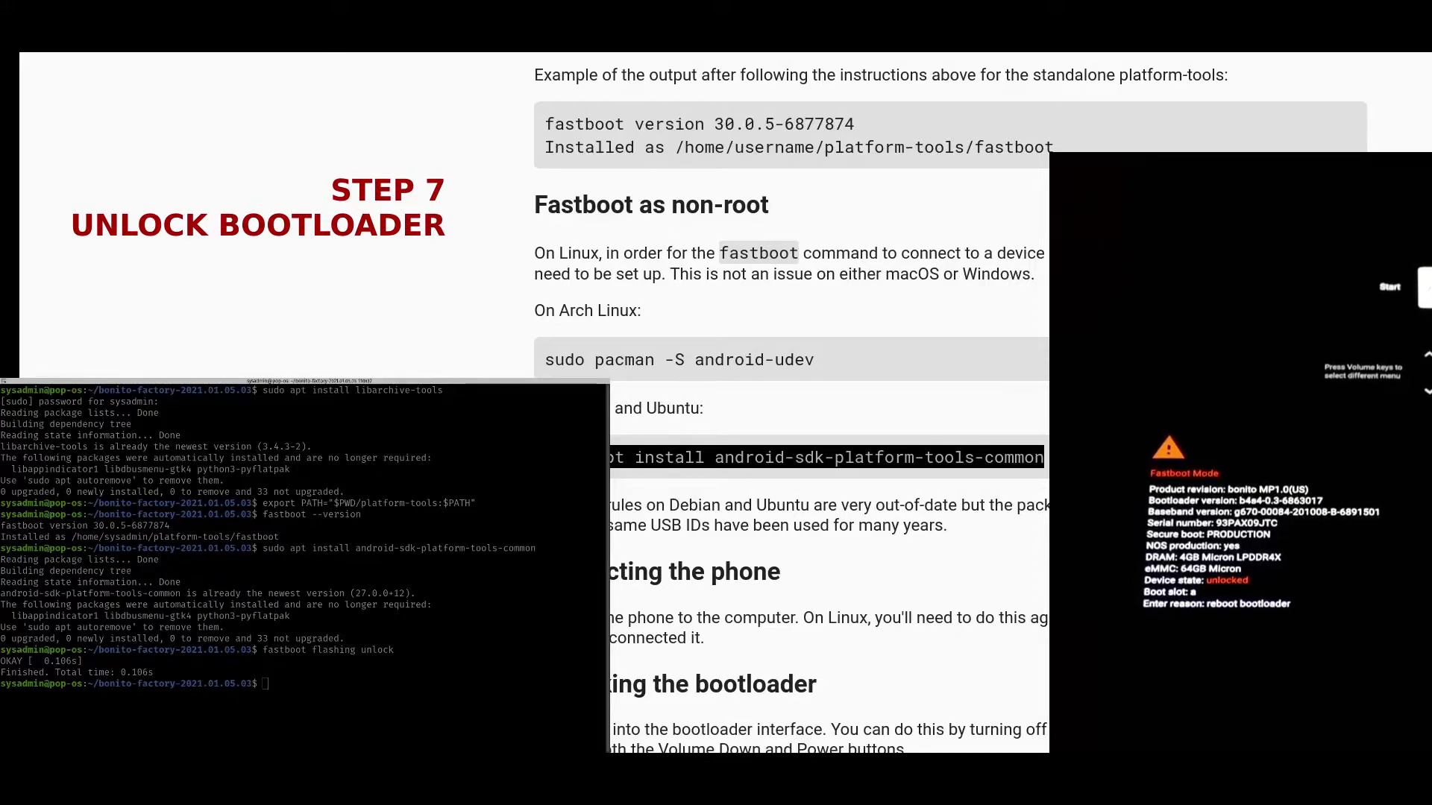
# Step: Read through the guide's extract and flash steps, then go to the GrapheneOS Releases page
pyautogui.scroll(-8, 915, 670)
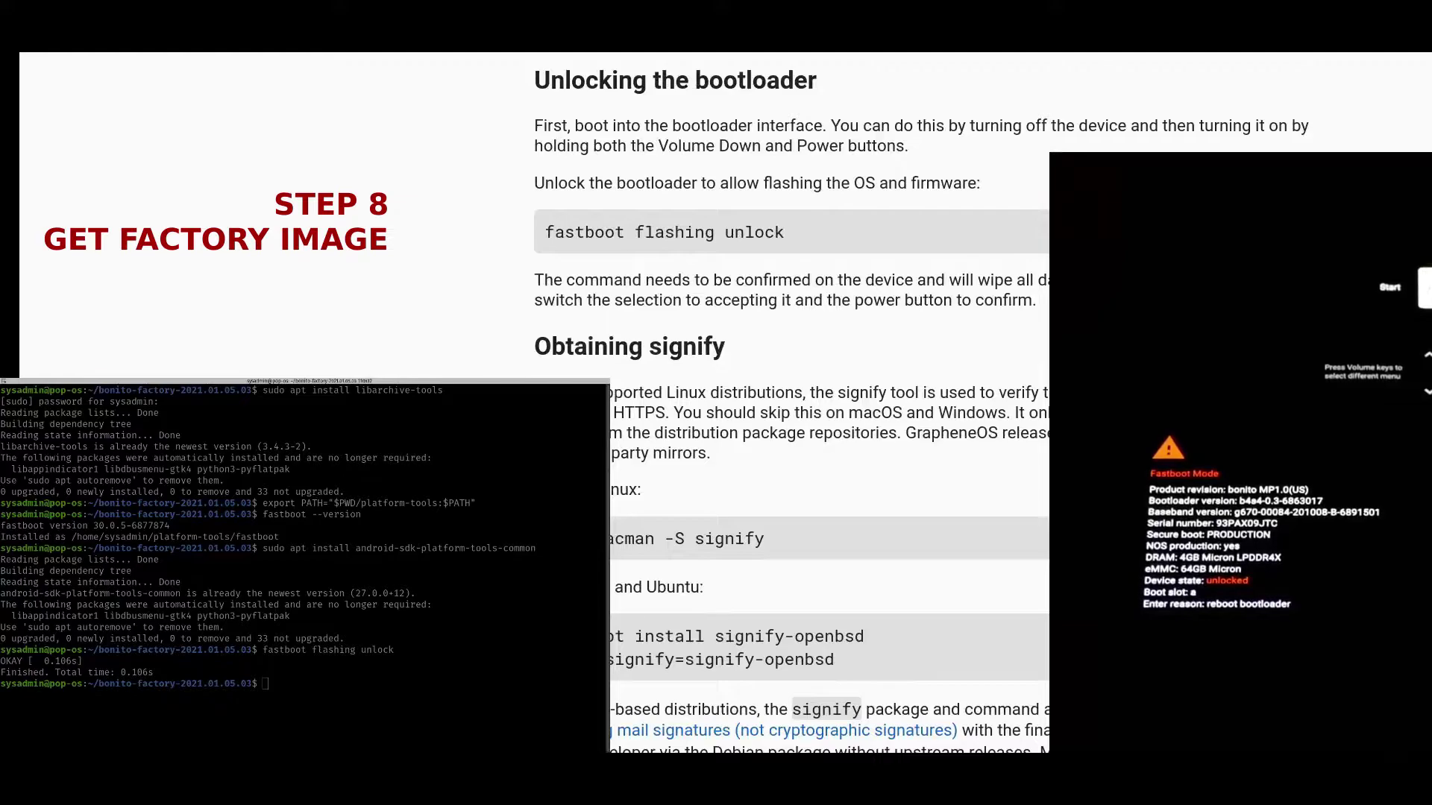
pyautogui.scroll(-10, 1083, 545)
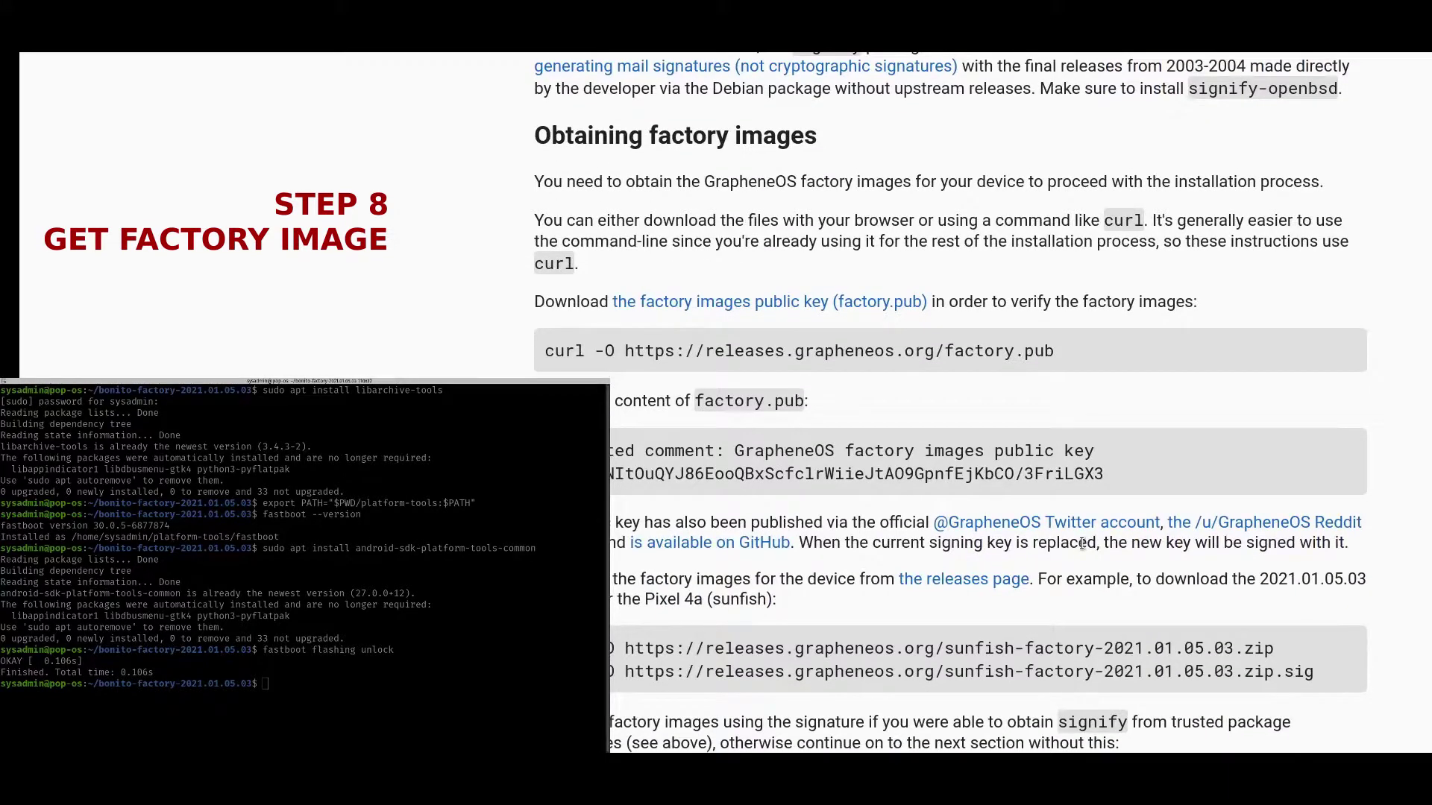
pyautogui.scroll(-6, 1082, 544)
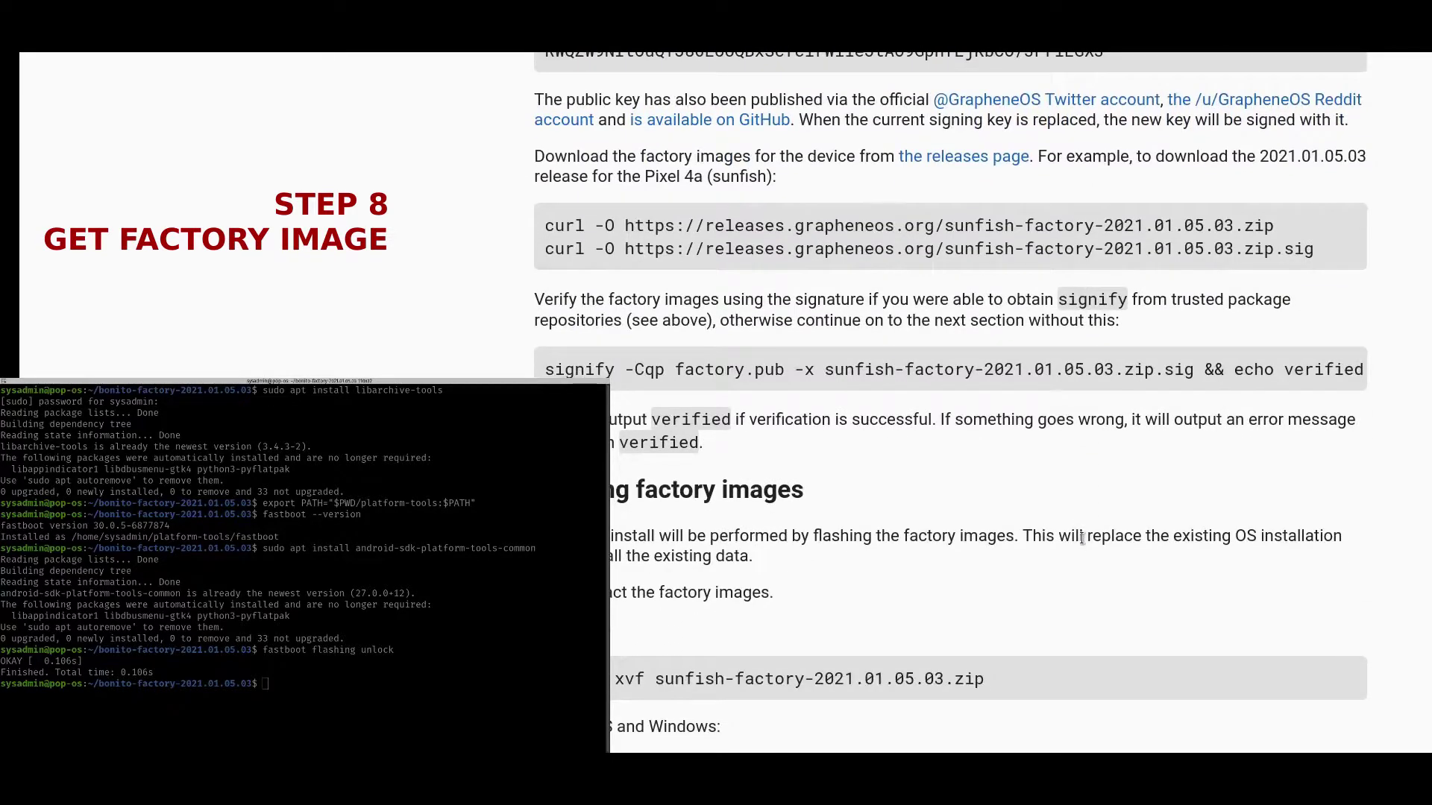
pyautogui.scroll(-3, 1096, 534)
pyautogui.scroll(-3, 1105, 533)
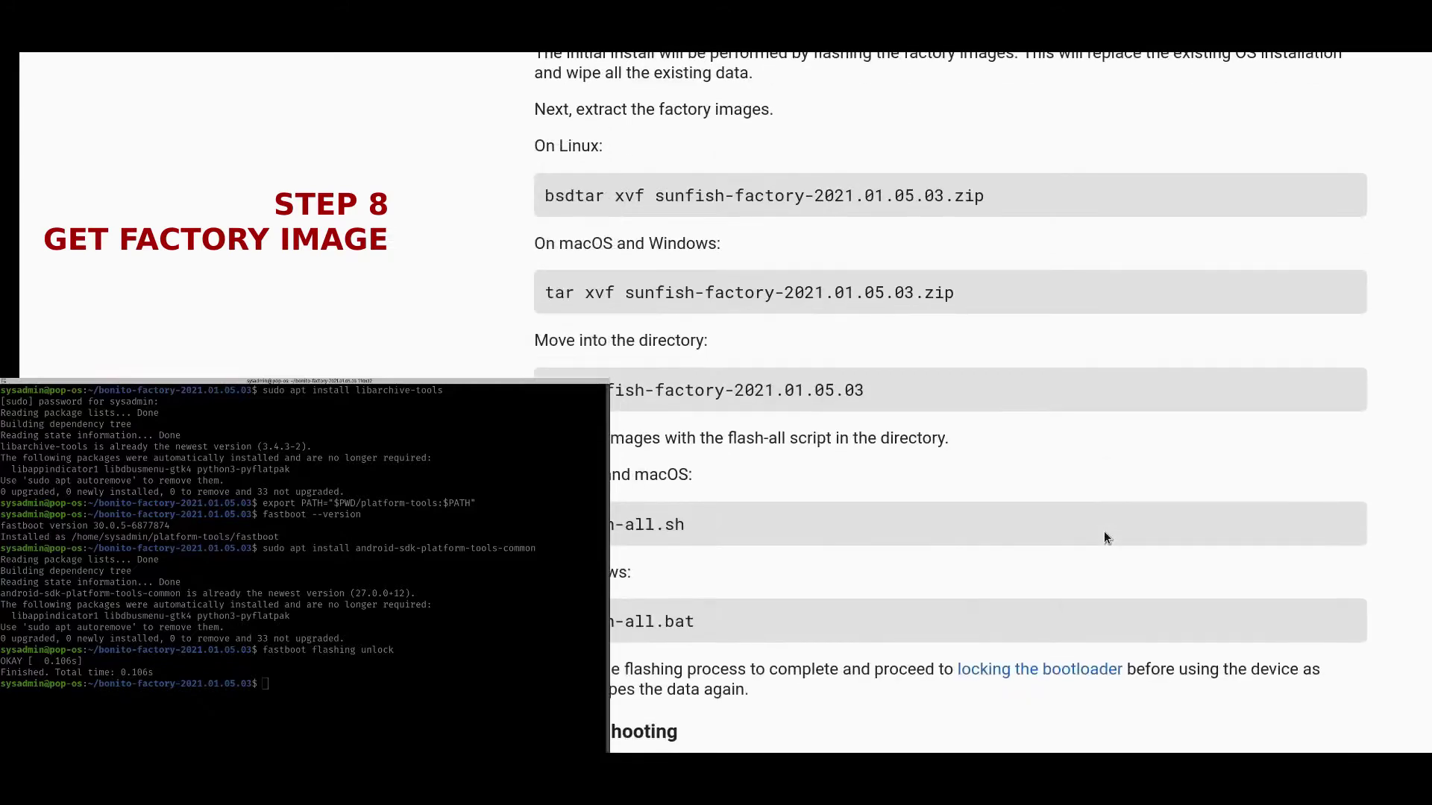
pyautogui.scroll(-2, 1104, 531)
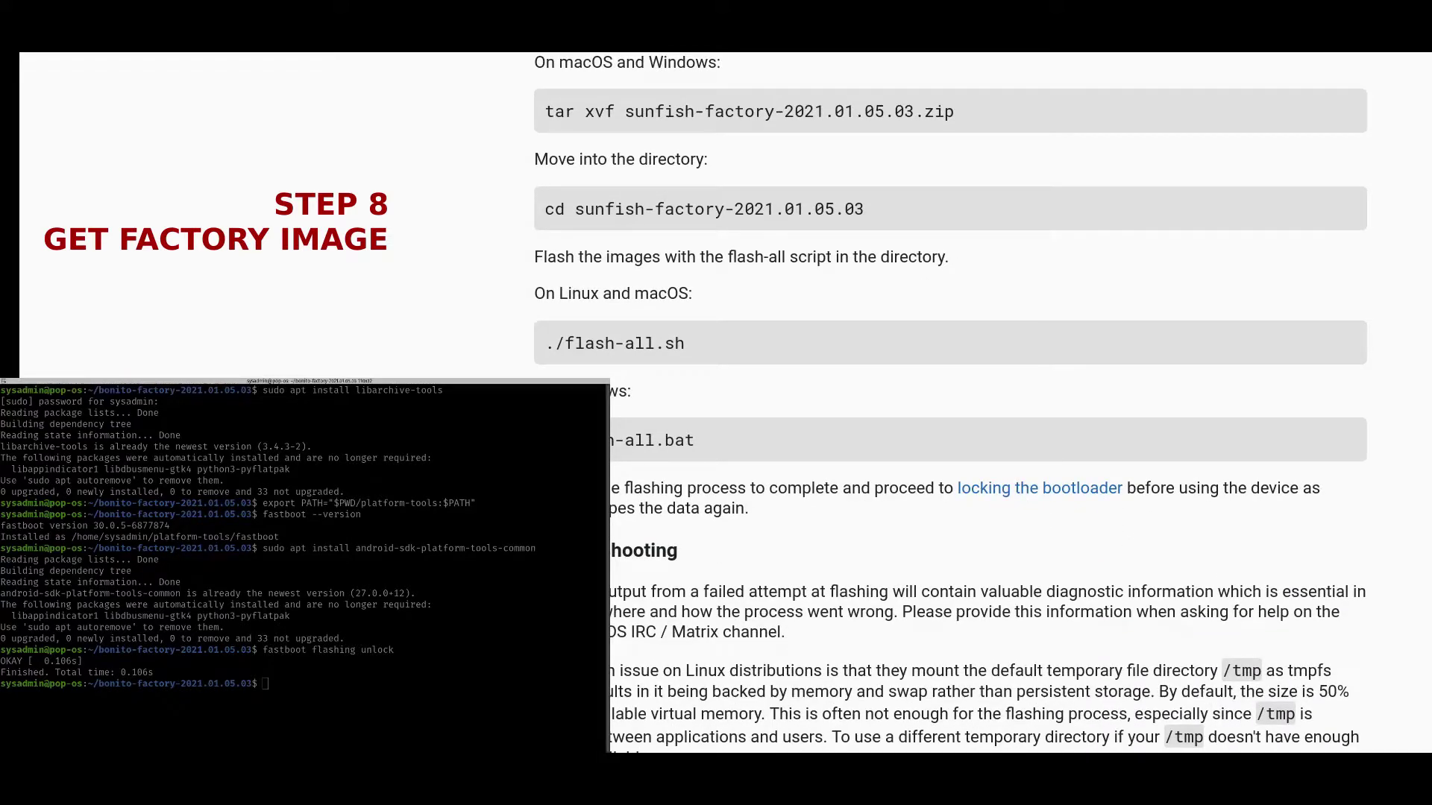
pyautogui.scroll(10, 1275, 634)
pyautogui.scroll(15, 1272, 597)
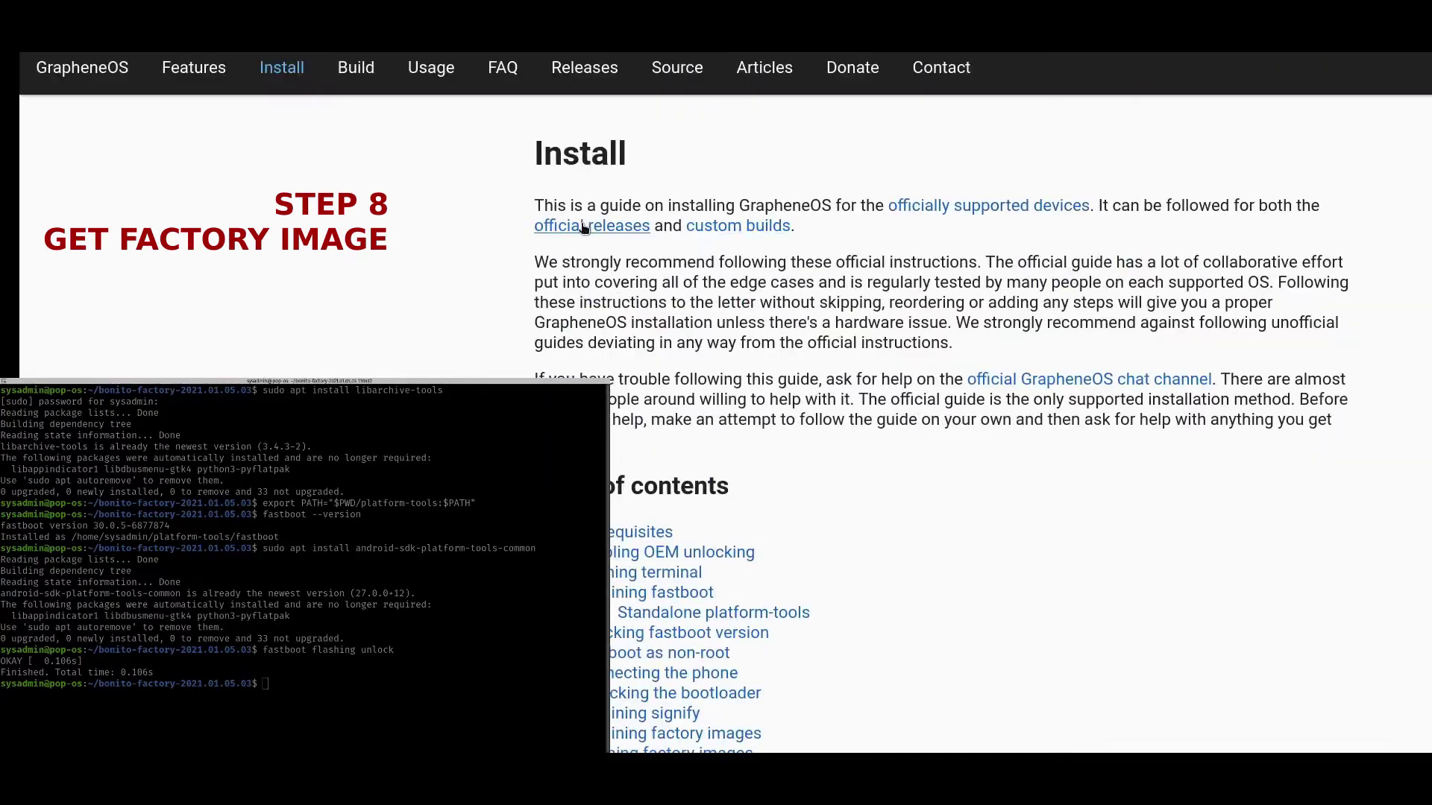
pyautogui.click(585, 67)
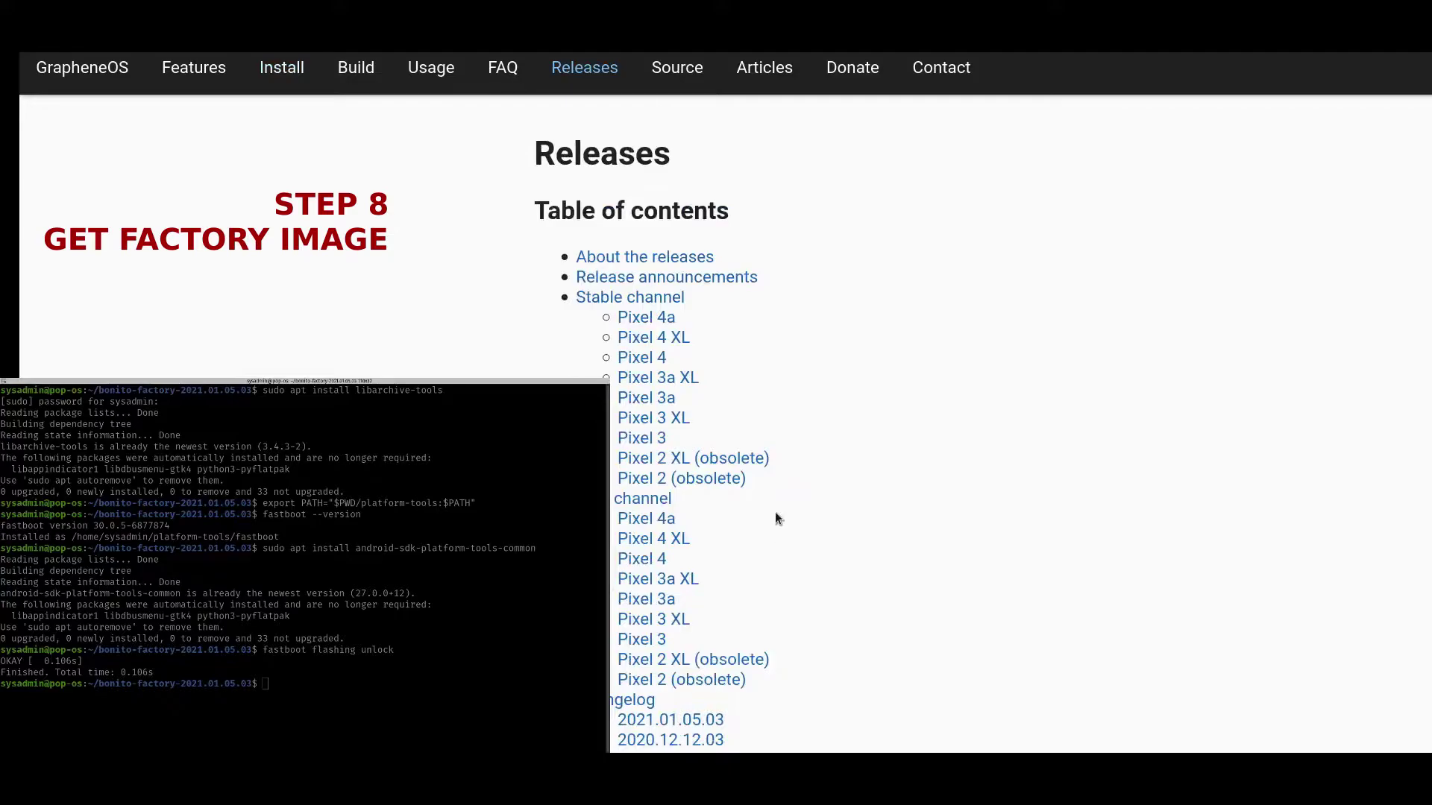
# Step: Jump to the Pixel 3a XL section and note the example curl download commands
pyautogui.click(678, 623)
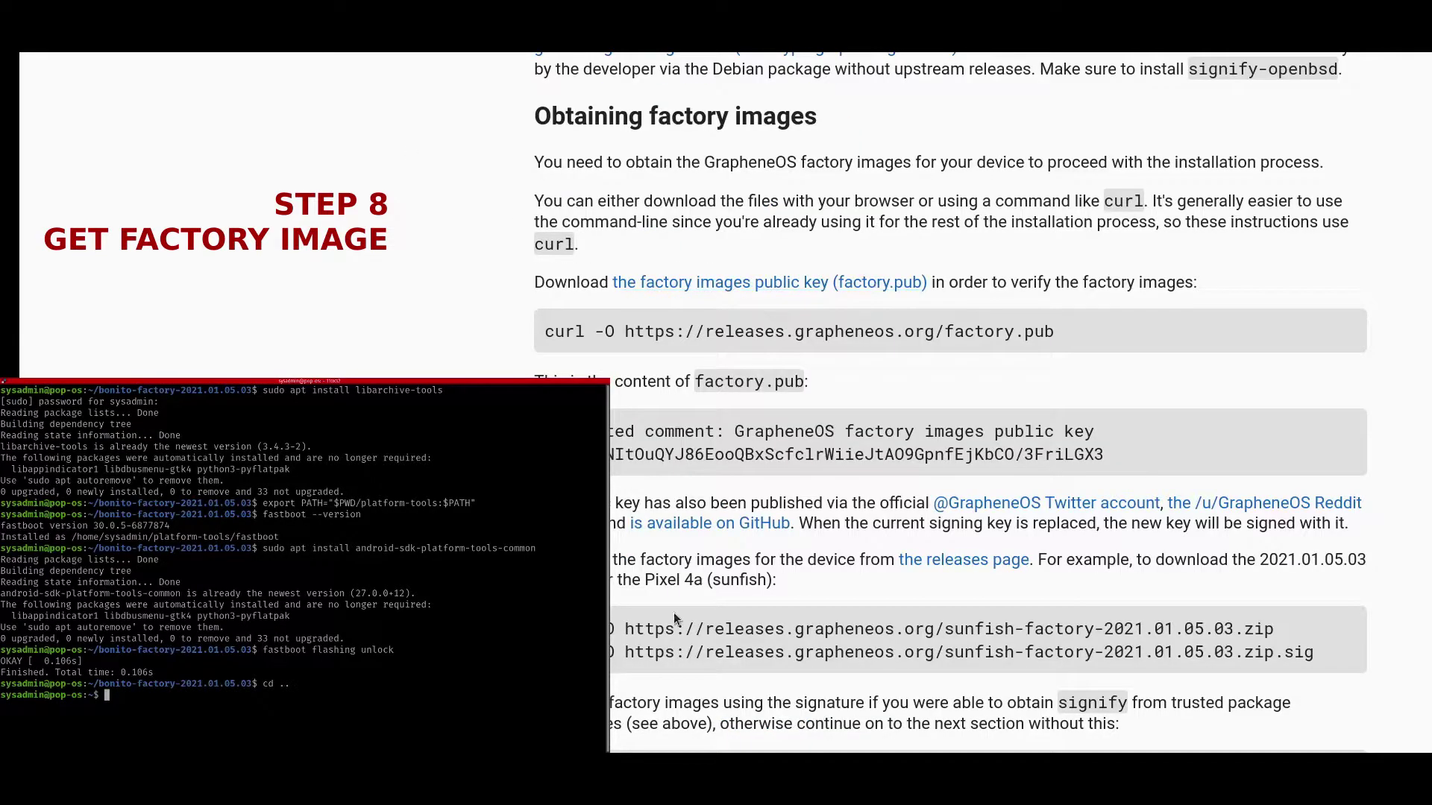
pyautogui.moveTo(545, 629); pyautogui.dragTo(1322, 655)
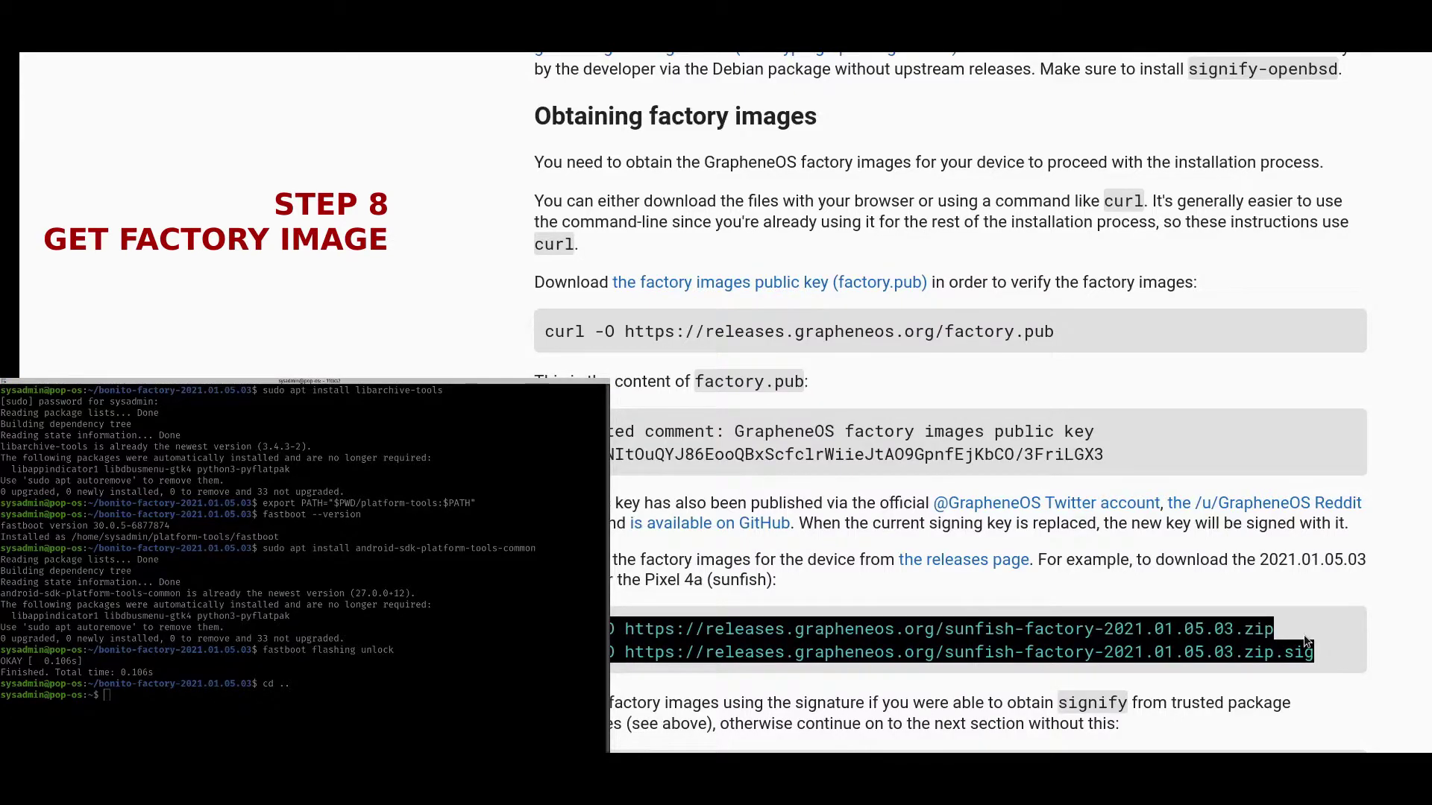
pyautogui.hotkey('ctrl', 'Tab')
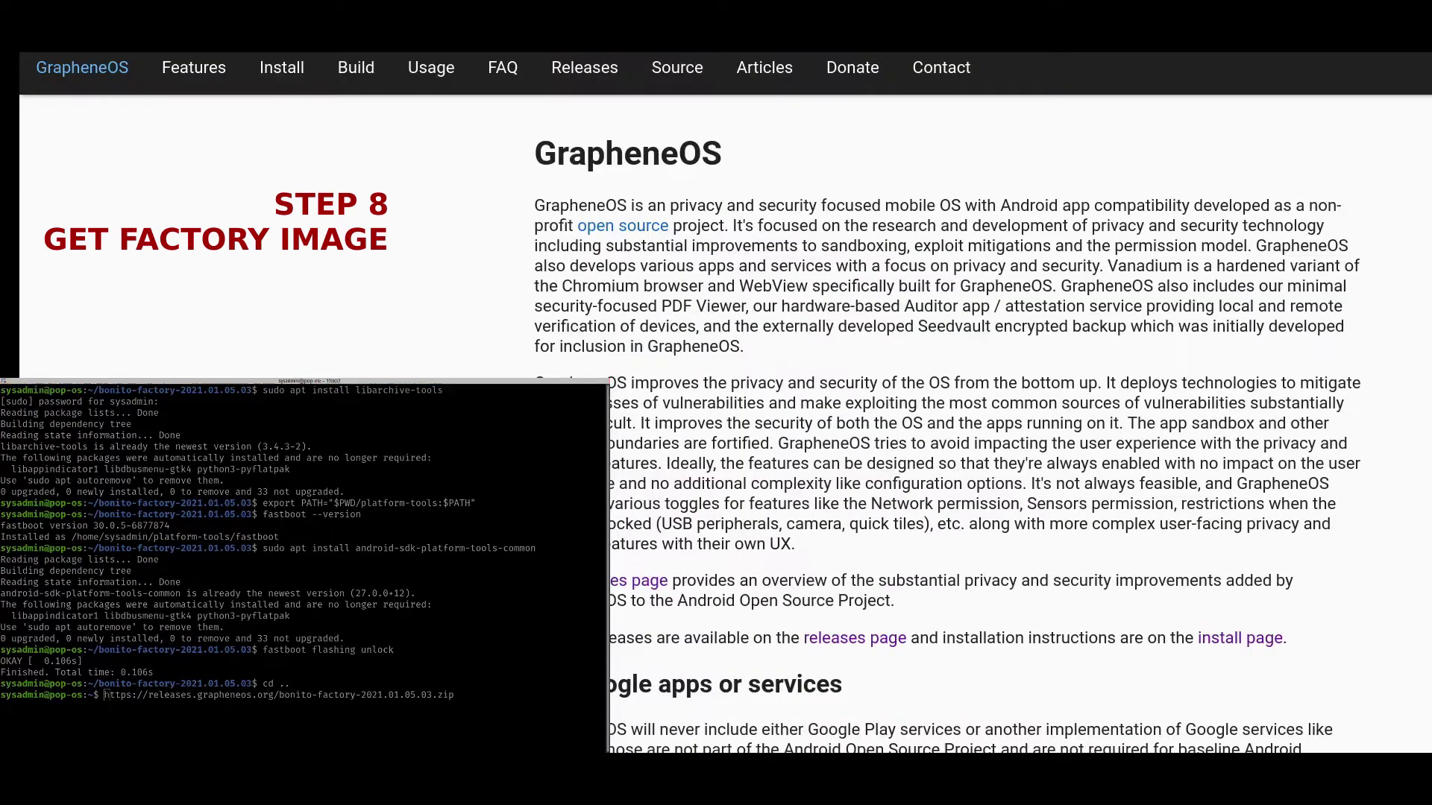
# Step: Download bonito-factory-2021.01.05.03.zip with curl -O into the home folder
pyautogui.click(272, 630)
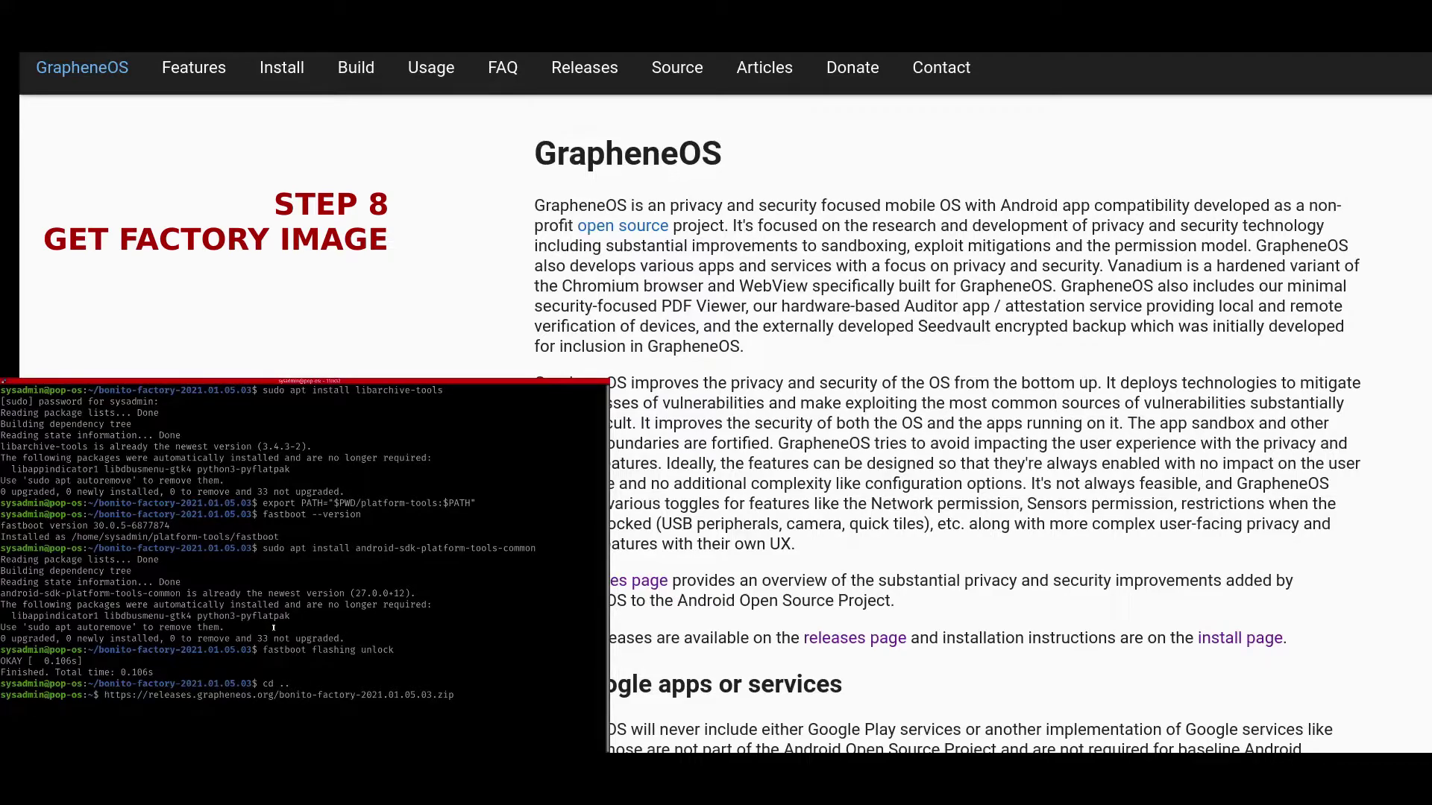
pyautogui.press('Home')
pyautogui.write('curl -O')
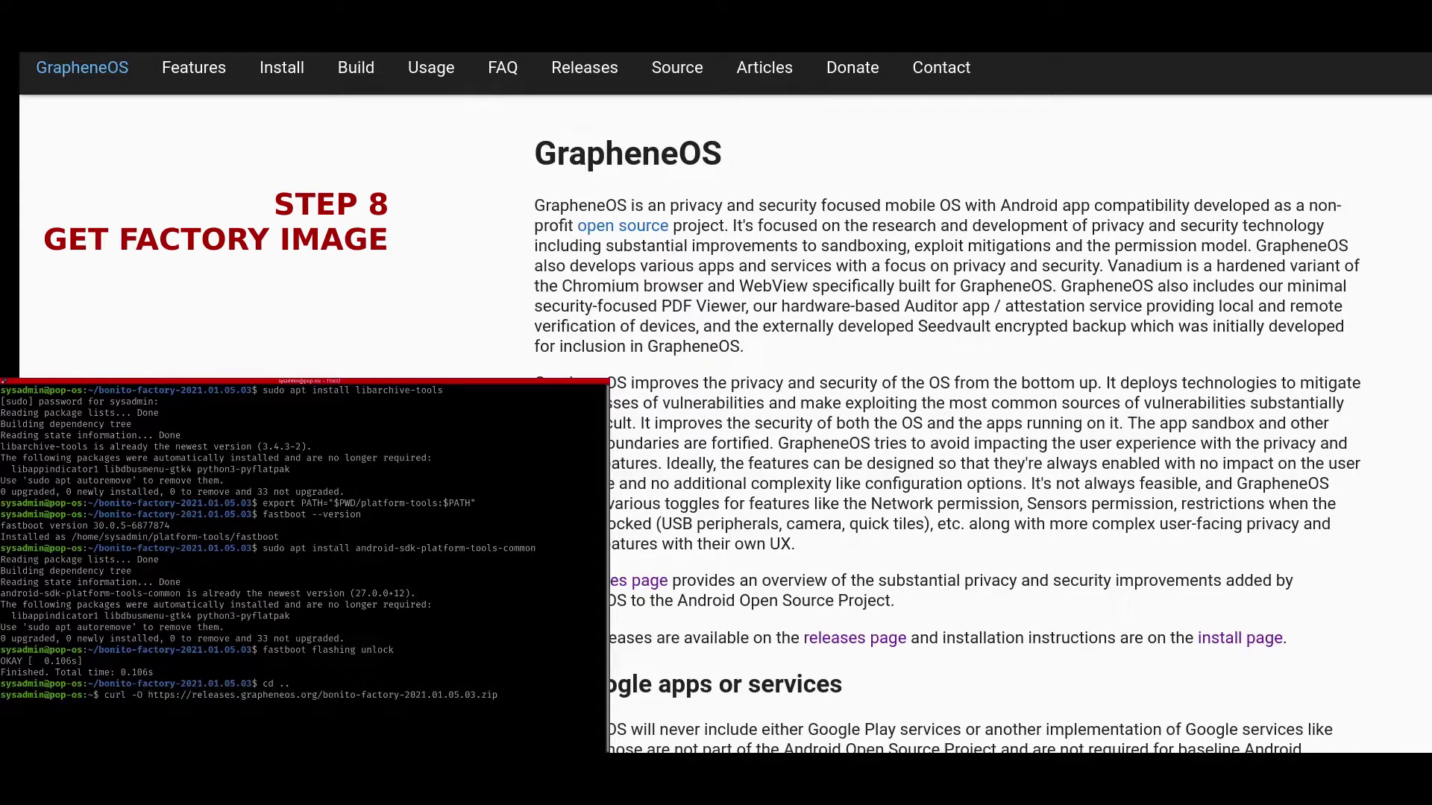
pyautogui.press('Return')
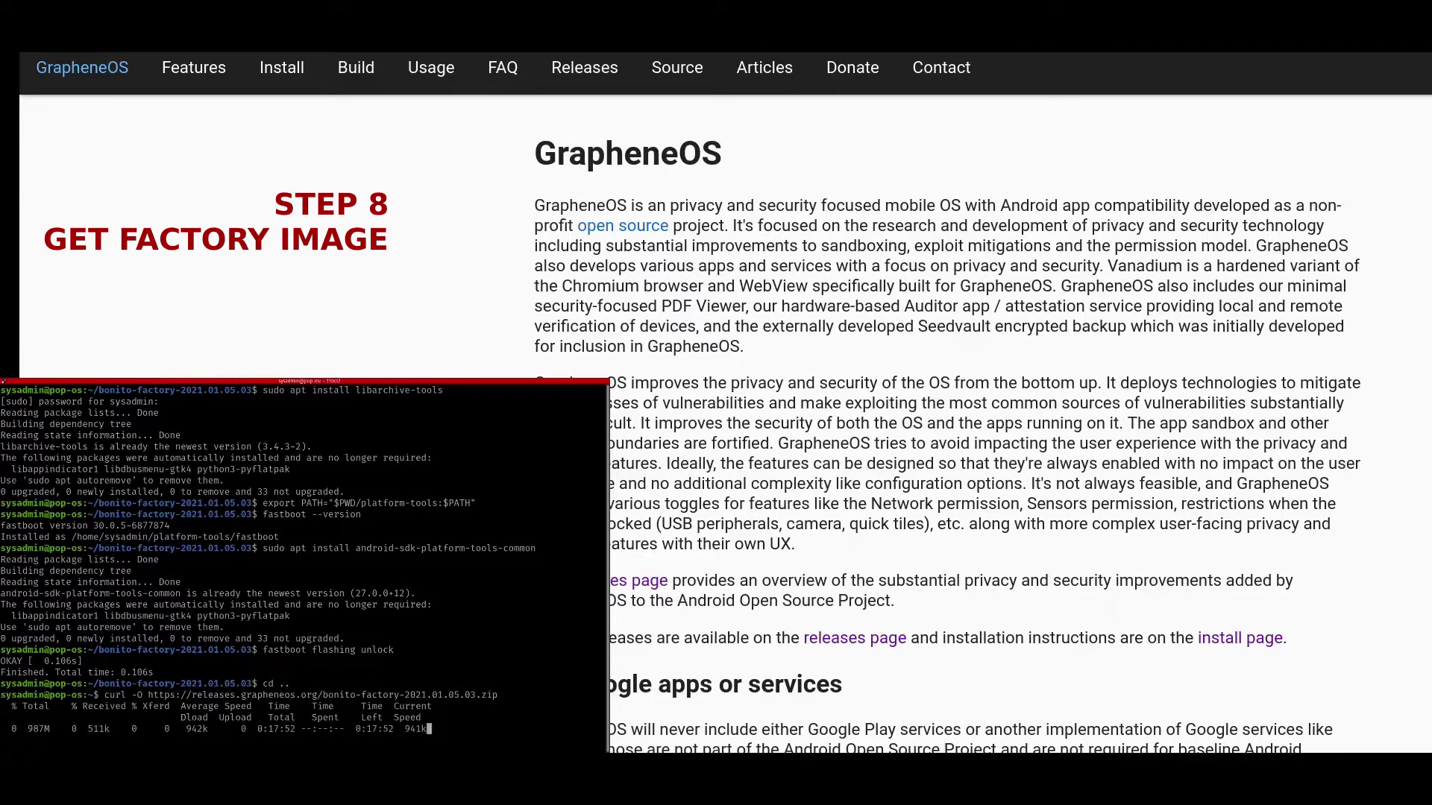
# Step: Download the matching .sig signature file and clear the terminal screen
pyautogui.press('Up')
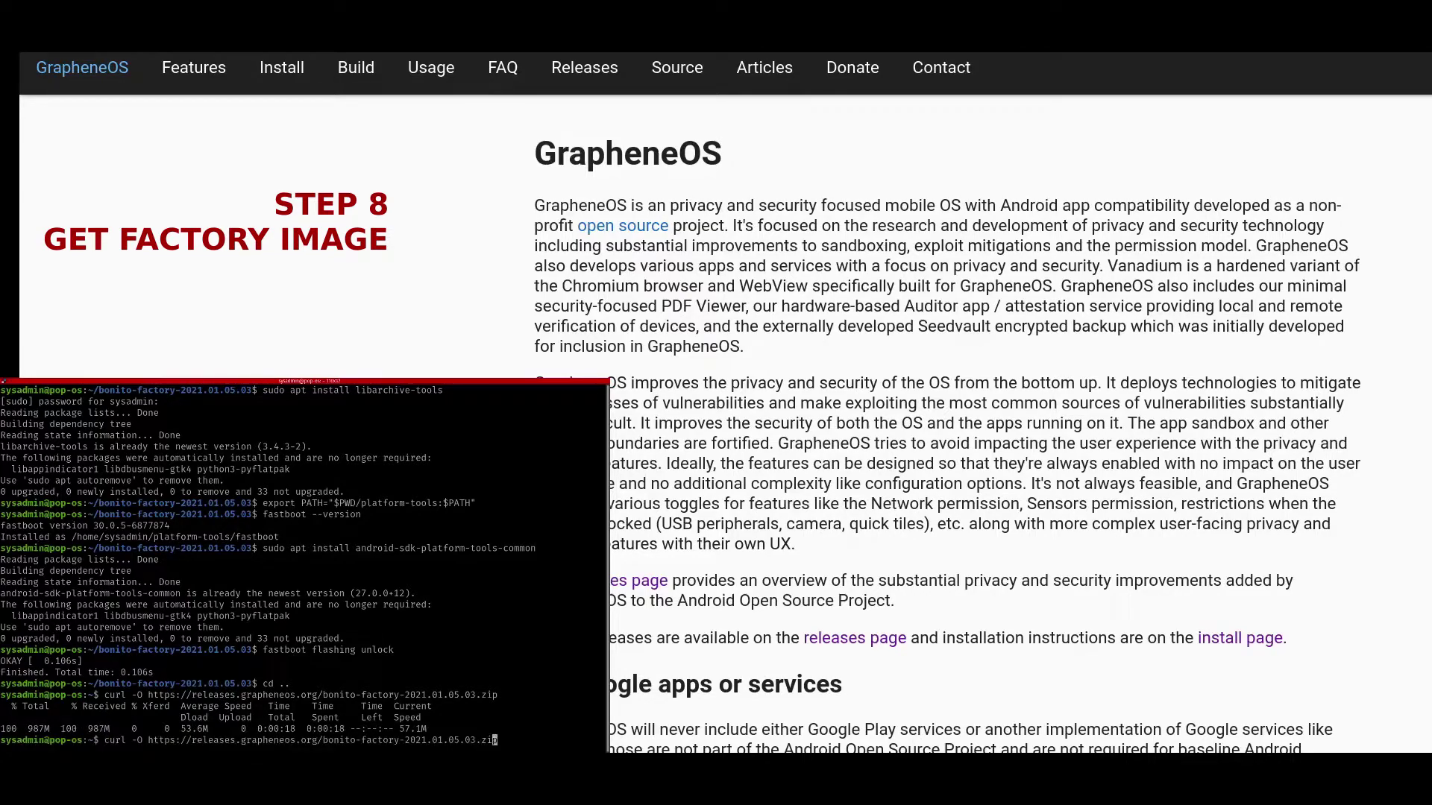
pyautogui.write('.sig')
pyautogui.press('Return')
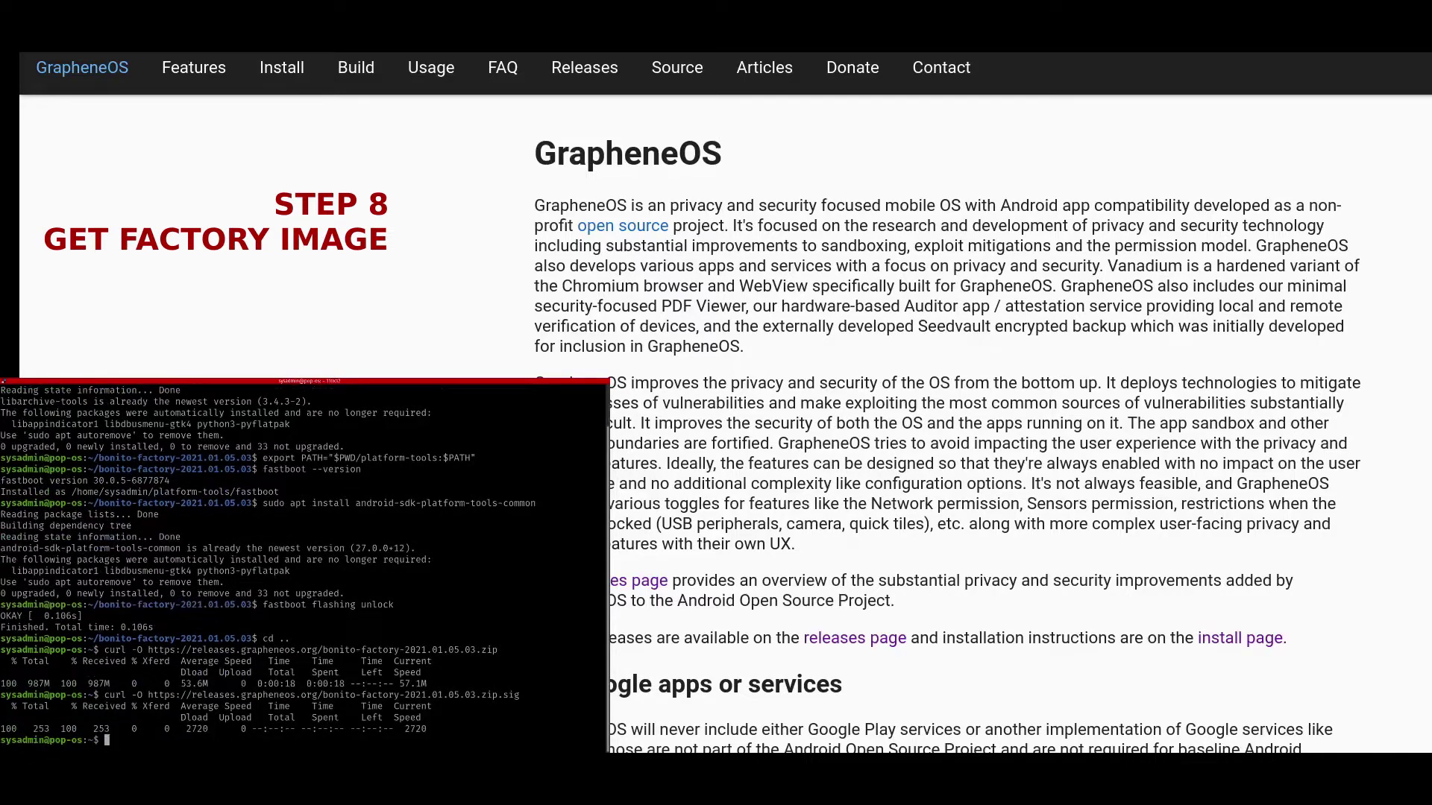
pyautogui.hotkey('ctrl', 'l')
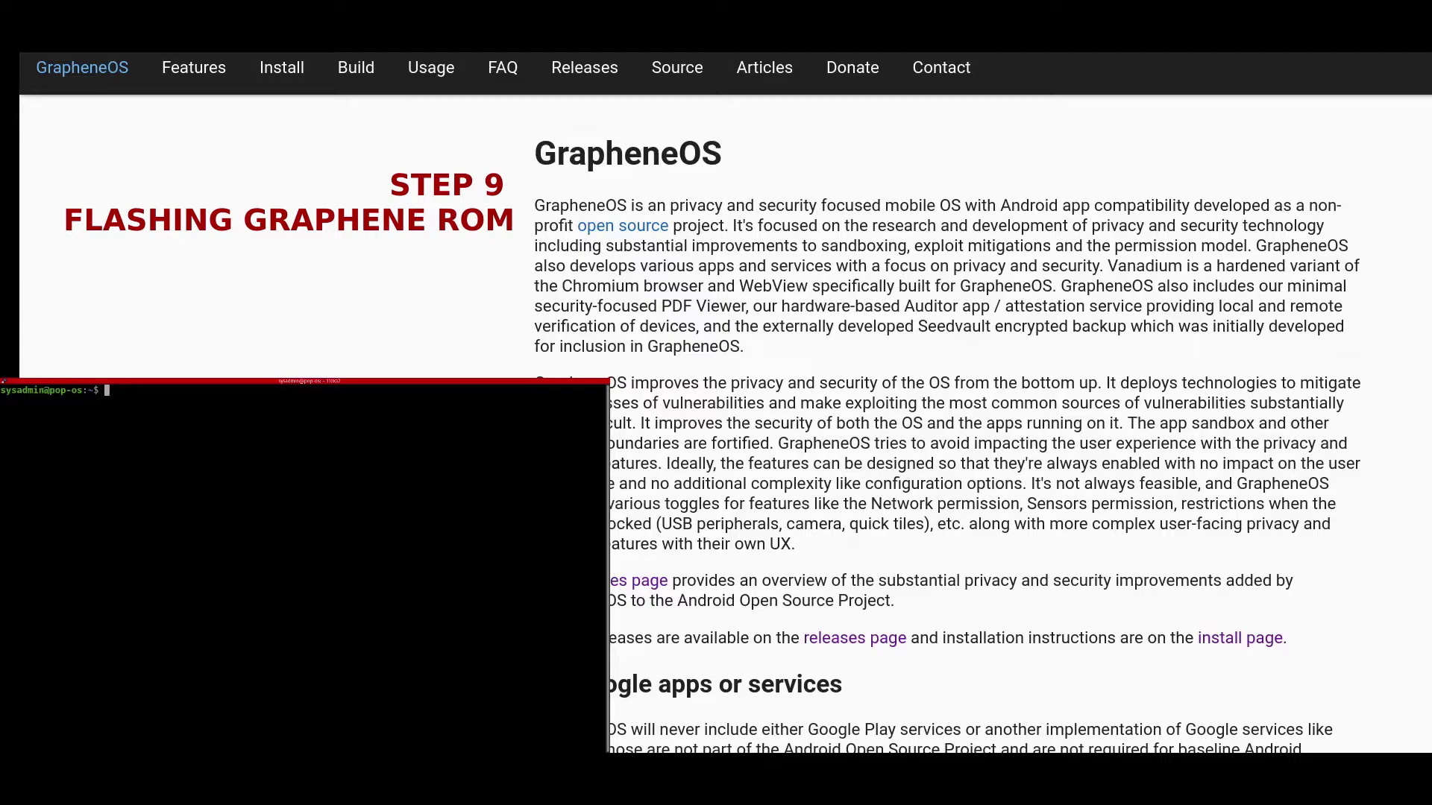
# Step: Unzip bonito-factory-2021.01.05.03.zip, cd into bonito-factory-2021.01.05.03 and list flash-all.sh and the images
pyautogui.write('unzip -x bon')
pyautogui.press('Tab')
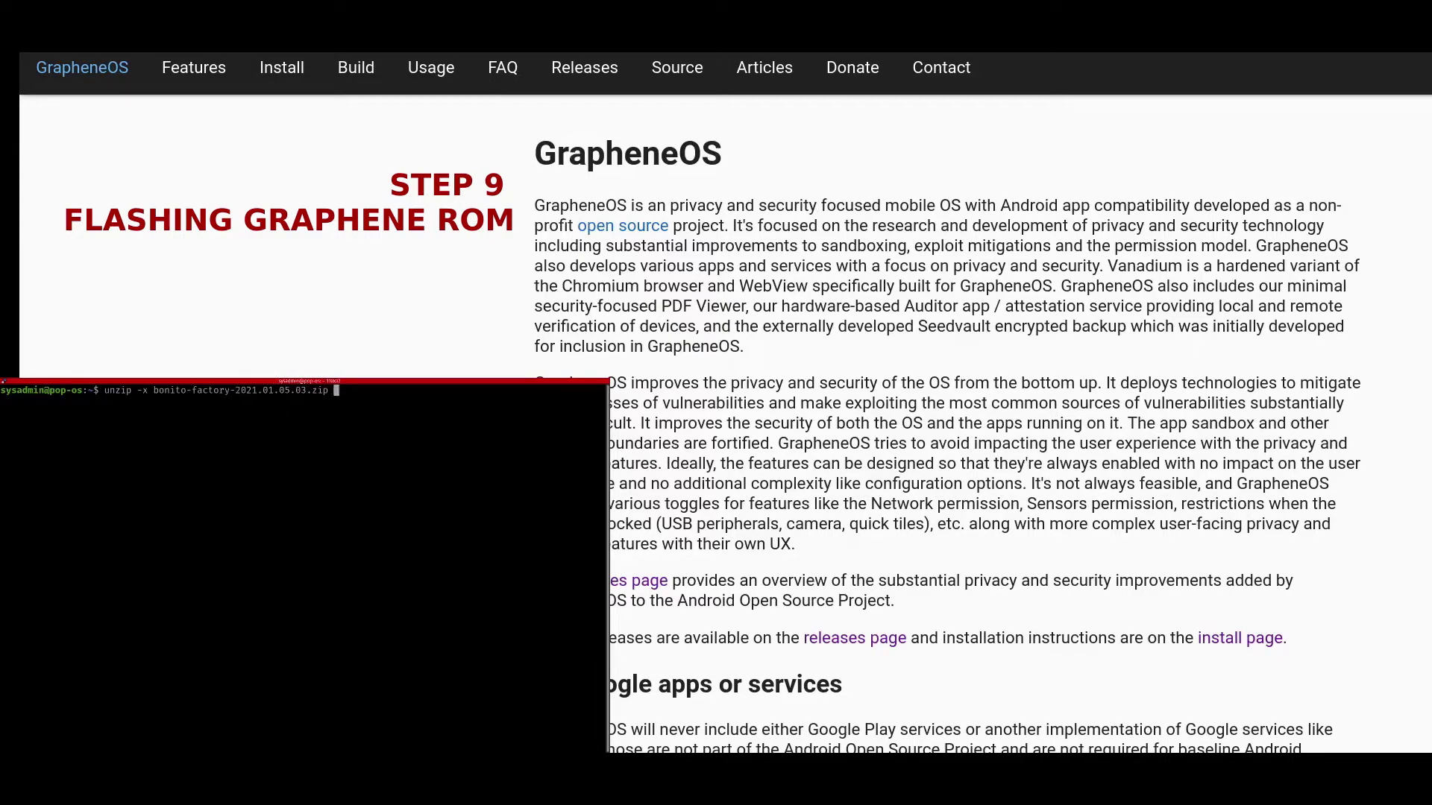
pyautogui.press('Return')
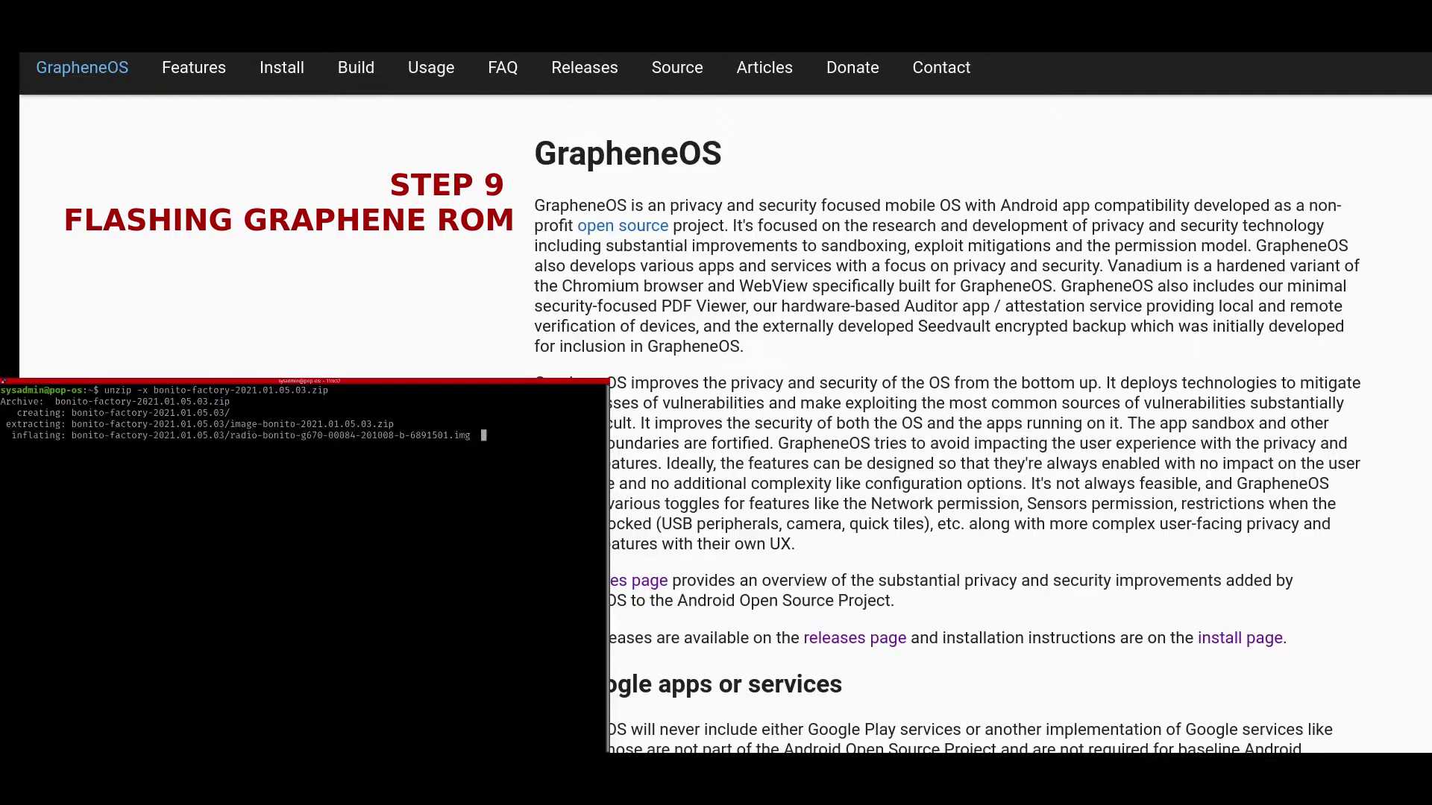
pyautogui.write('cd bonit')
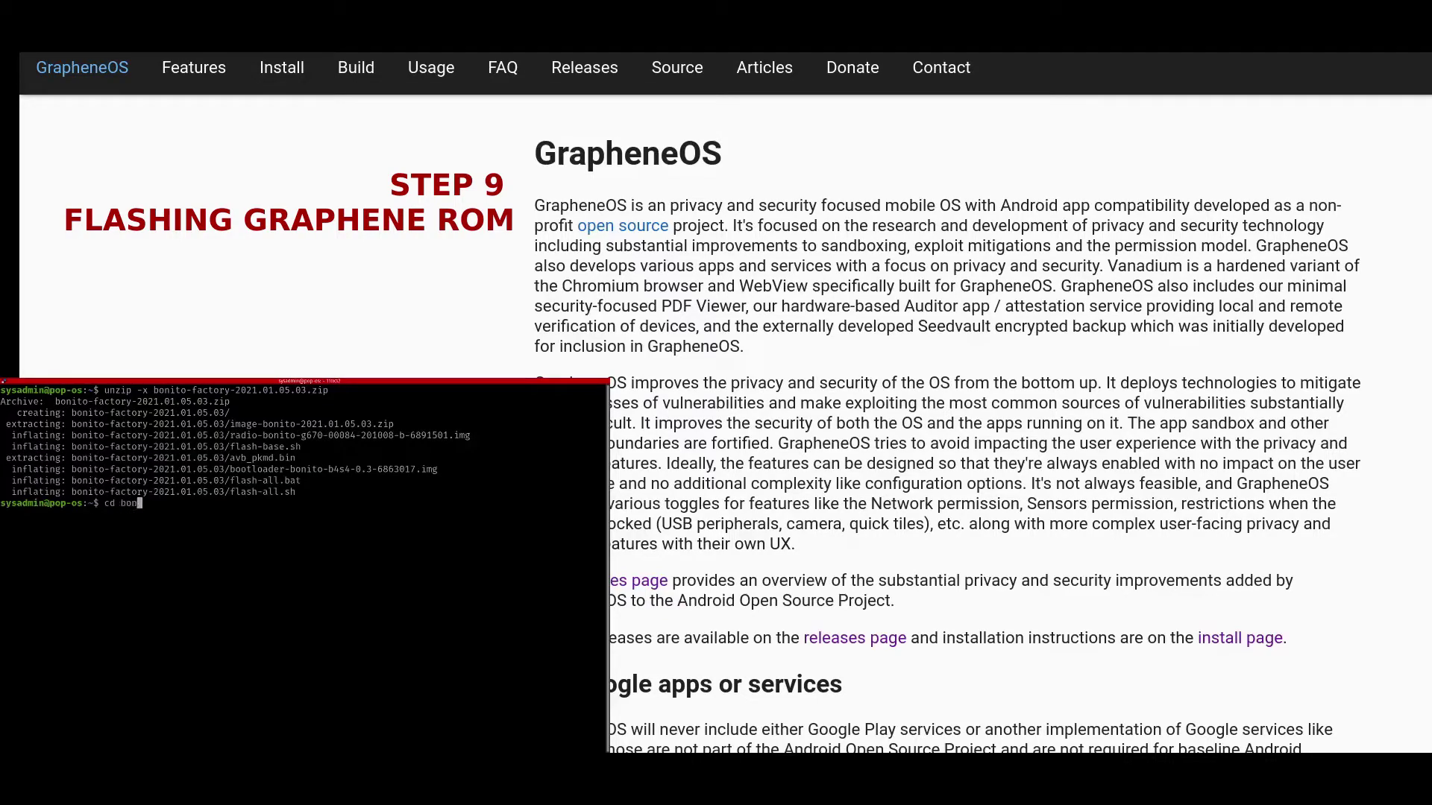
pyautogui.press('Tab')
pyautogui.press('Return')
pyautogui.write('ls')
pyautogui.press('Return')
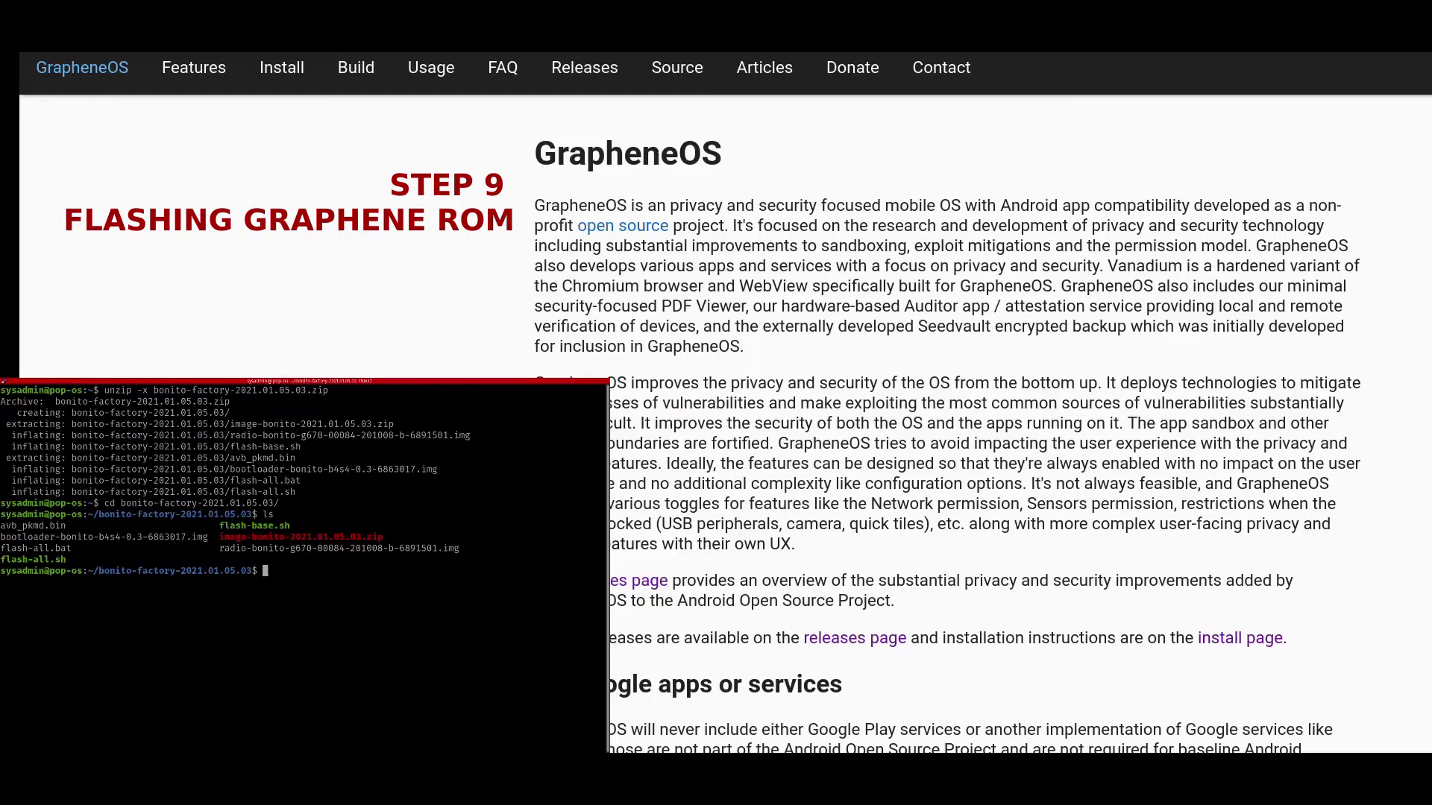
# Step: Run ./flash-all.sh from the bonito-factory-2021.01.05.03 folder to flash the phone
pyautogui.write('./flash-all.sh')
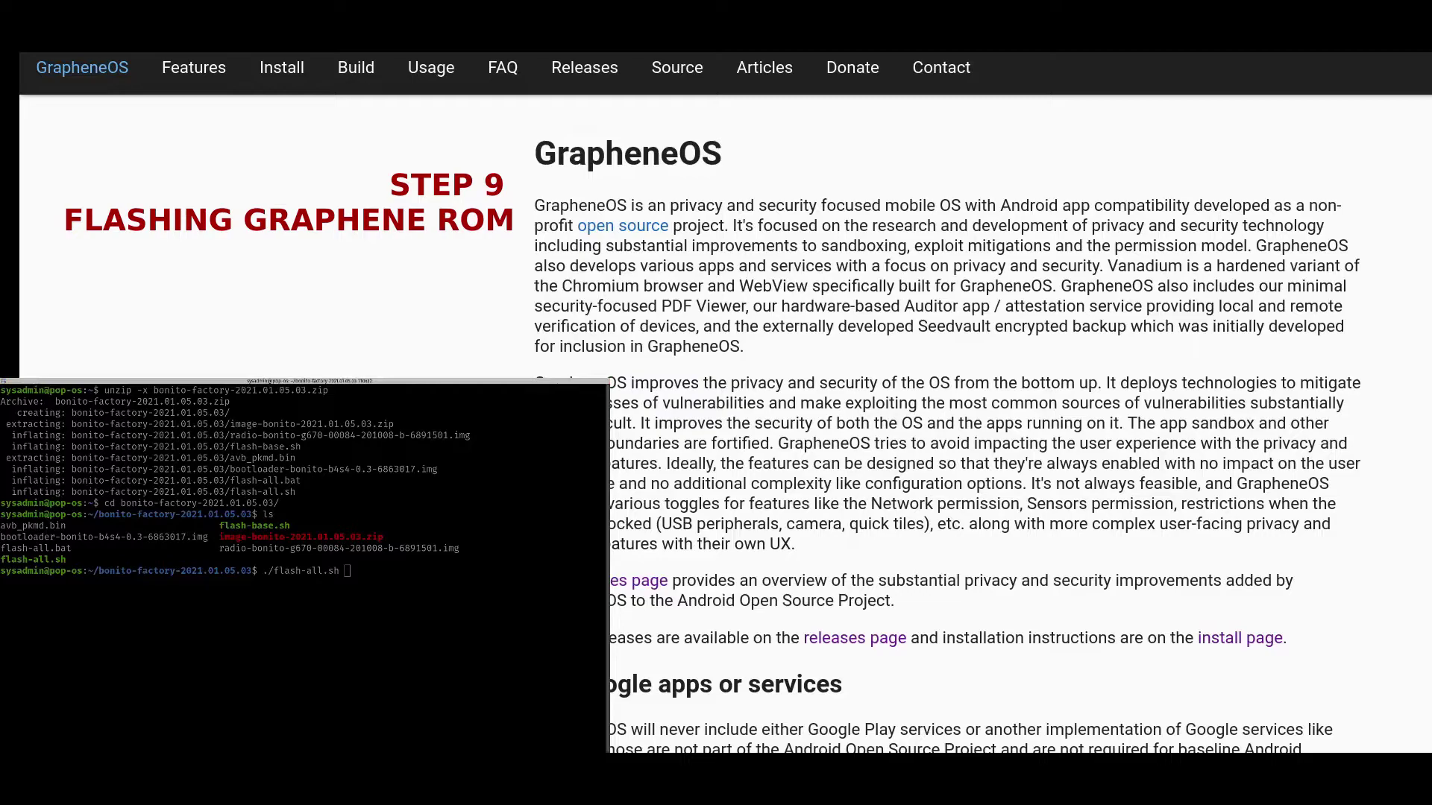
pyautogui.press('Return')
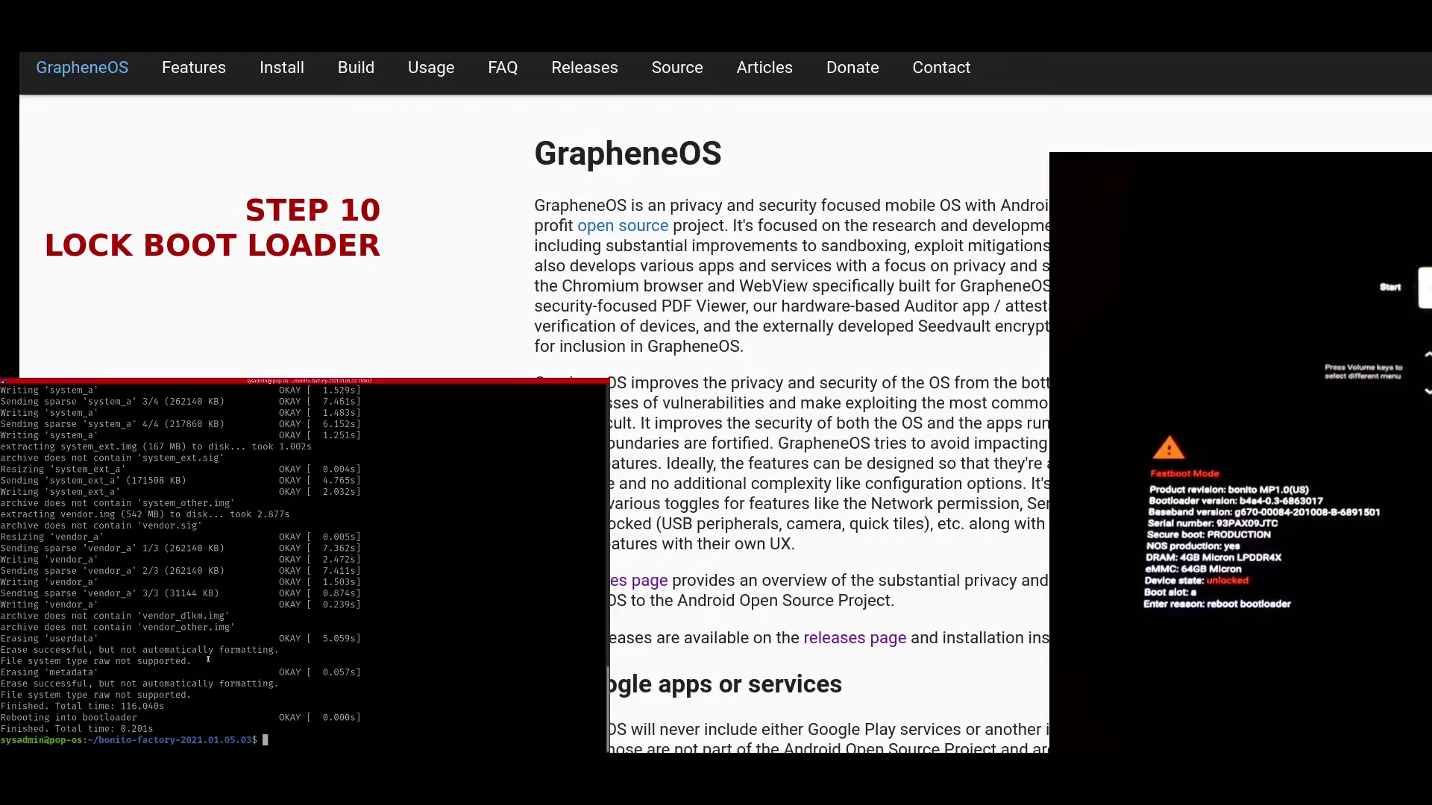
# Step: Send fastboot flashing lock to the phone, which returns OKAY
pyautogui.write('fastboot')
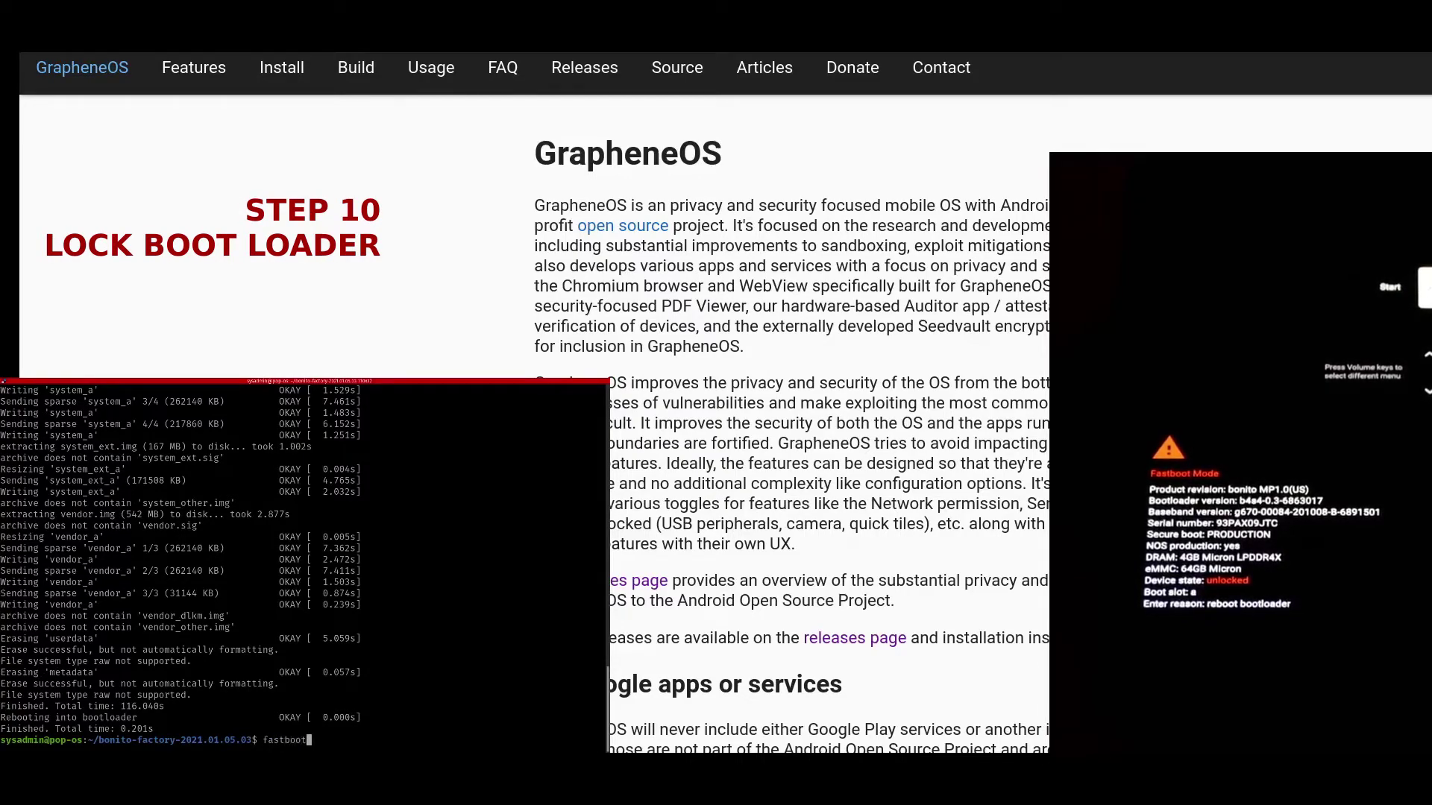
pyautogui.write(' fl')
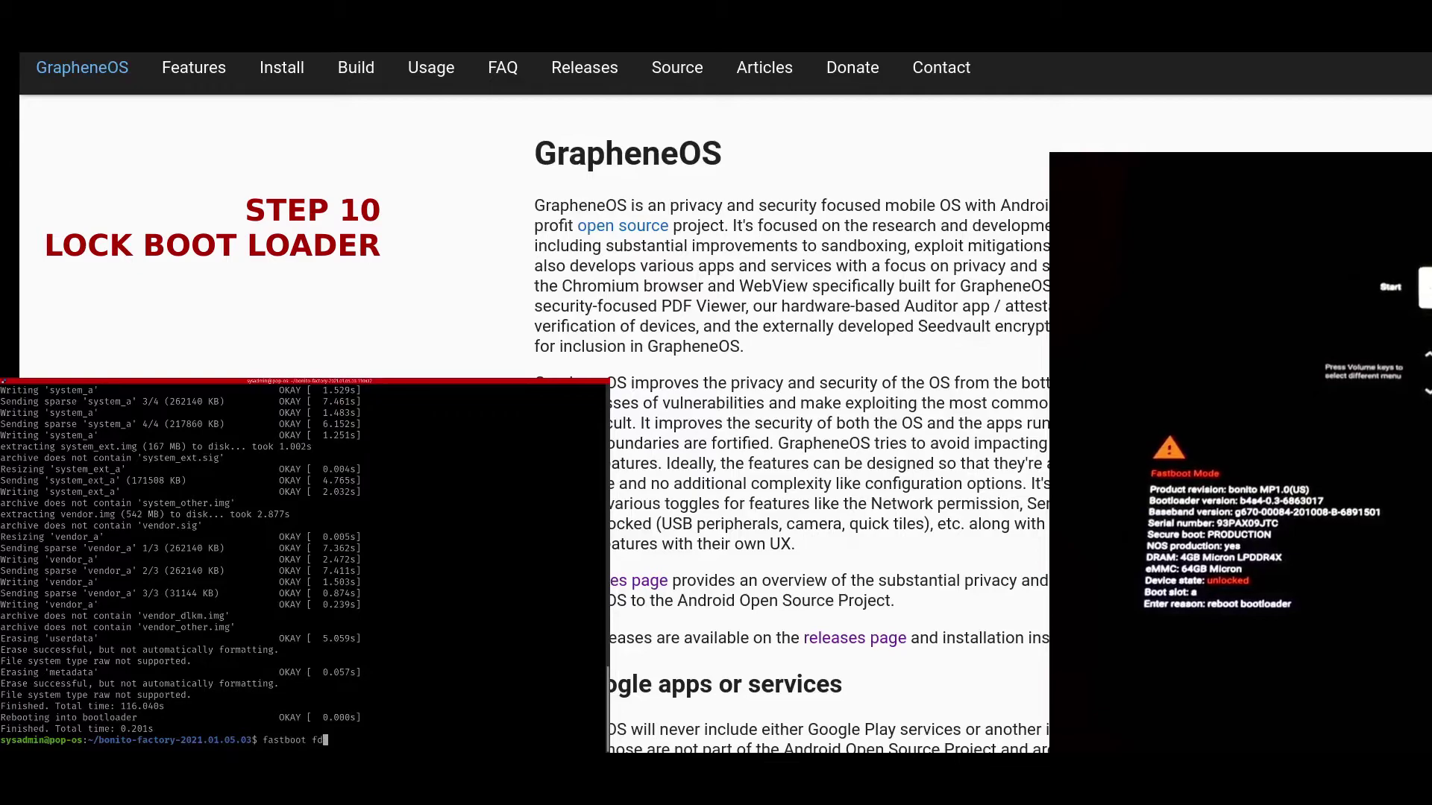
pyautogui.write('ashing lock')
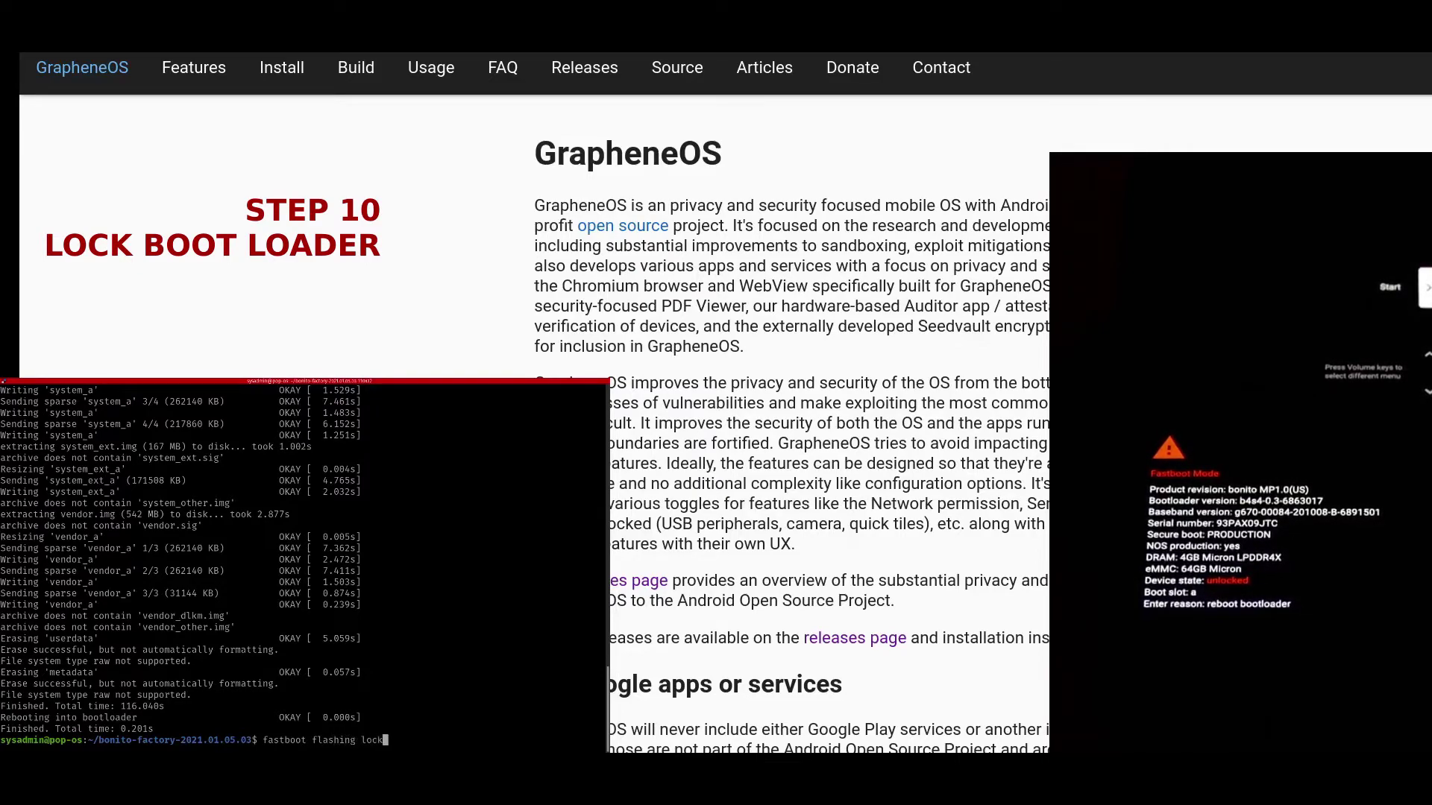
pyautogui.press('Return')
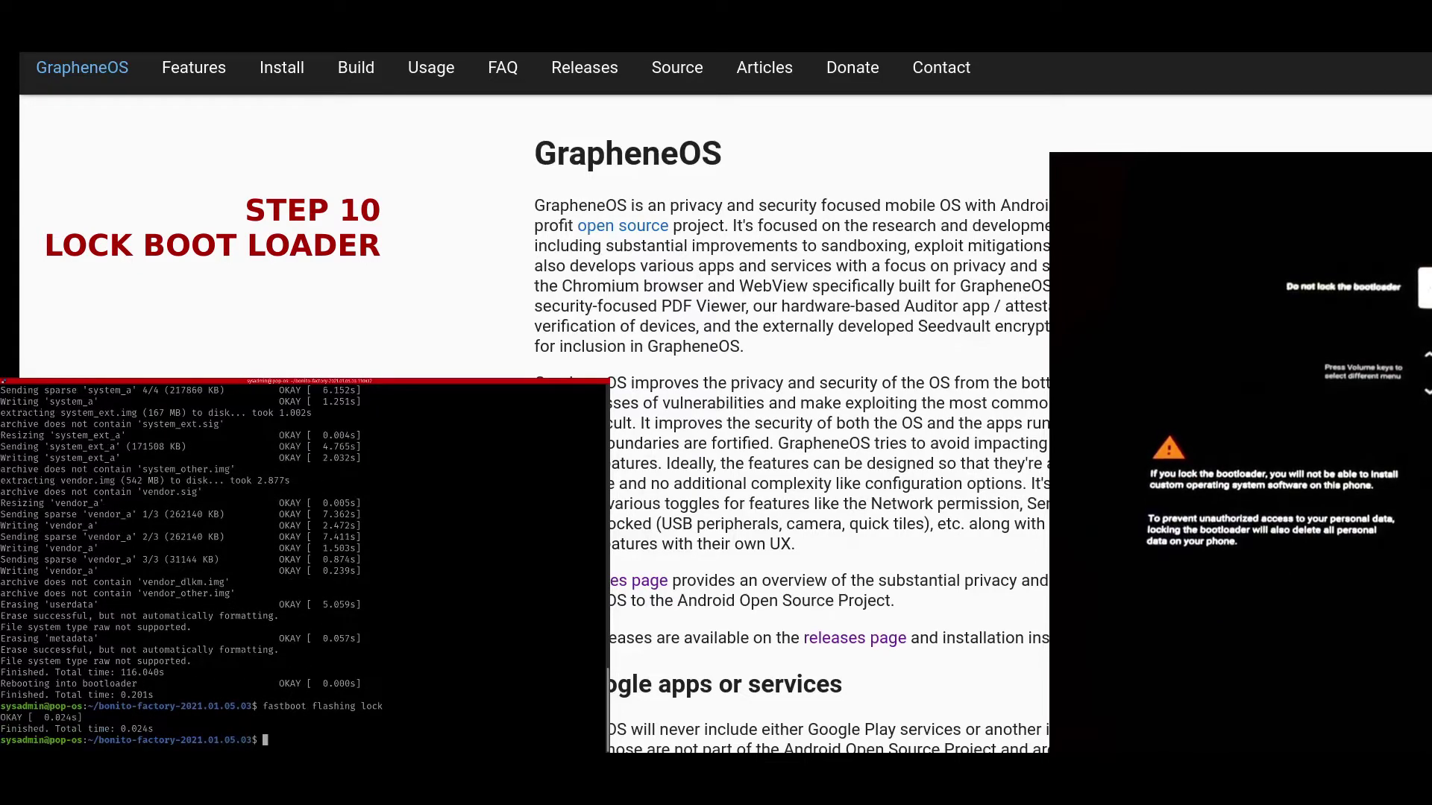